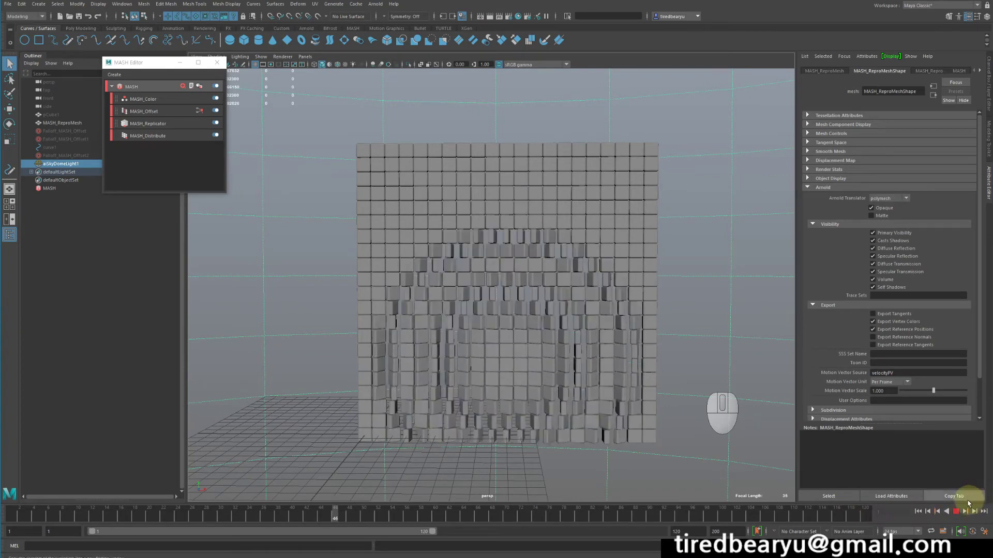
Step: Stop the animation playback and start a new empty scene without saving the current one
{"action": "left_click", "coordinate": [956, 517]}
{"action": "left_click", "coordinate": [527, 355]}
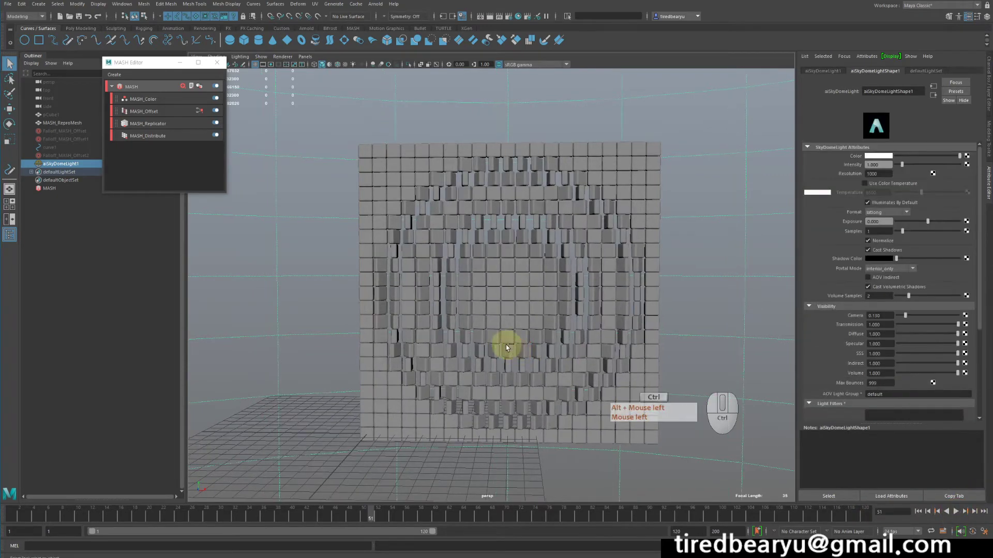
{"action": "key", "text": "ctrl+n"}
{"action": "key", "text": "n"}
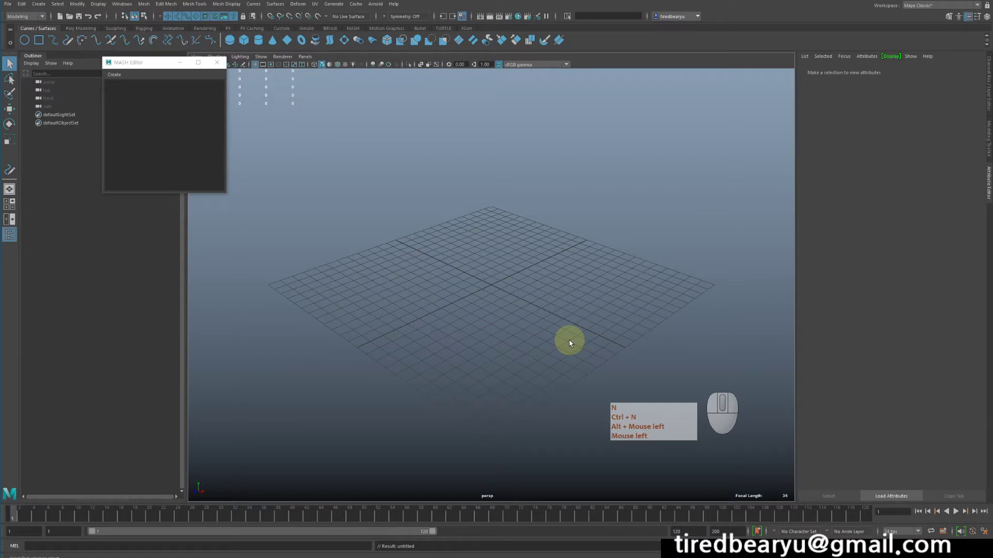
Step: Create a polygon cube at the centre of the grid
{"action": "left_click_drag", "start_coordinate": [433, 309], "coordinate": [448, 308], "text": "alt"}
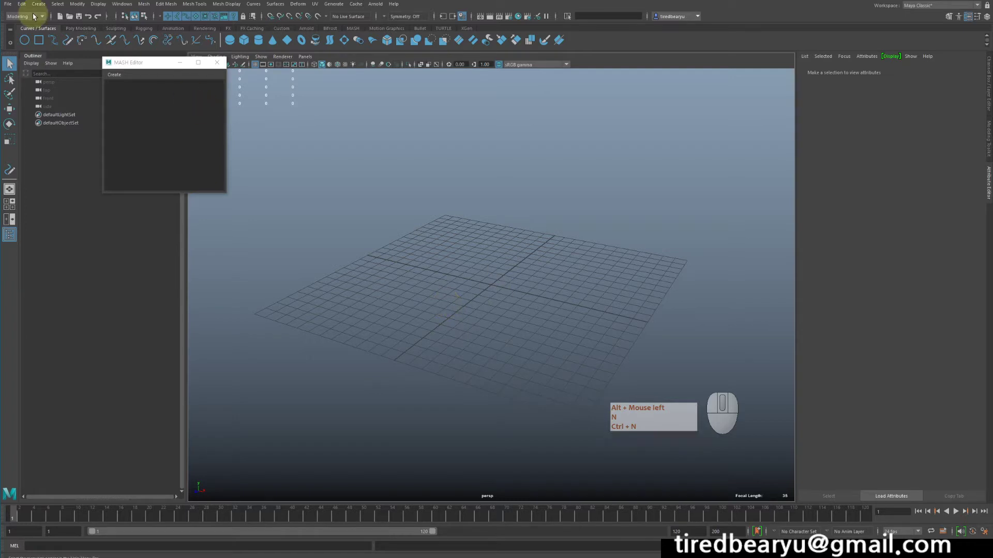
{"action": "left_click", "coordinate": [75, 29]}
{"action": "left_click", "coordinate": [38, 39]}
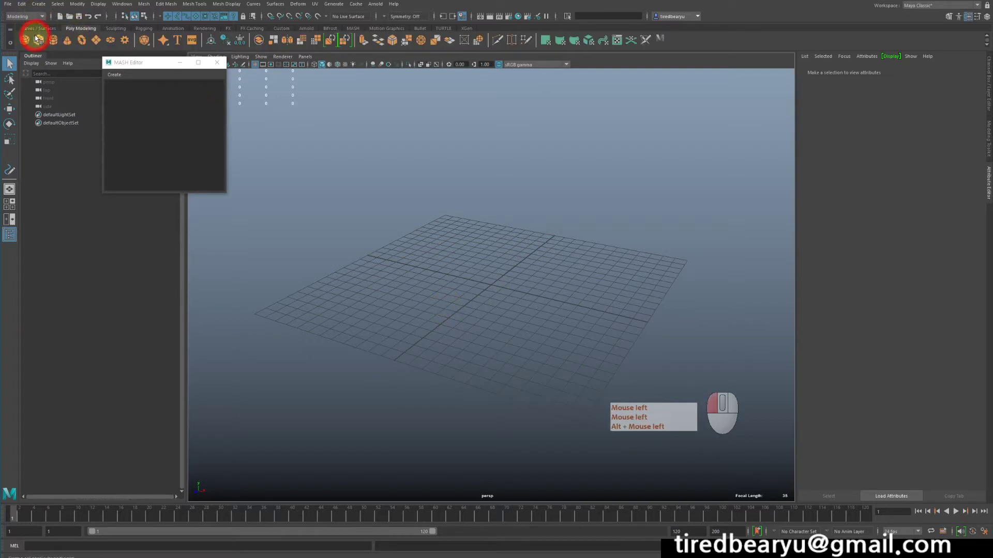
{"action": "left_click_drag", "start_coordinate": [589, 248], "coordinate": [605, 280], "text": "alt"}
{"action": "right_click_drag", "start_coordinate": [605, 279], "coordinate": [765, 310], "text": "alt"}
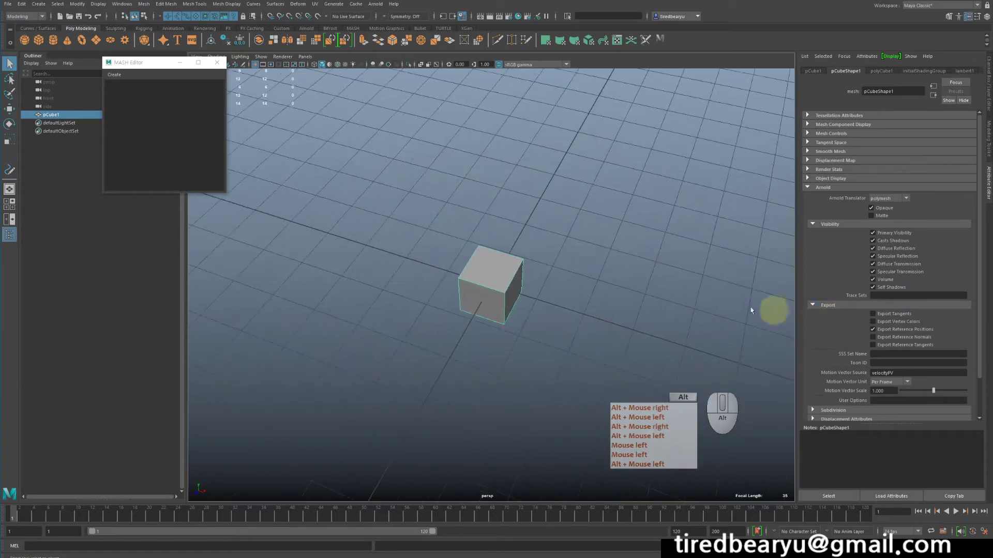
Step: Scale the cube down along one horizontal axis to form a thin square slab
{"action": "key", "text": "r"}
{"action": "left_click_drag", "start_coordinate": [476, 314], "coordinate": [614, 277]}
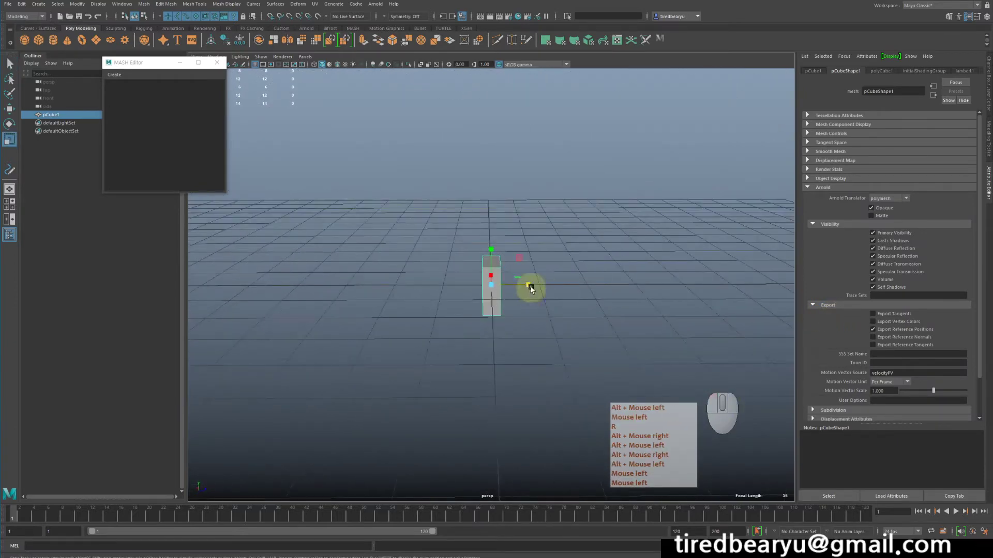
{"action": "left_click_drag", "start_coordinate": [530, 287], "coordinate": [514, 286]}
{"action": "left_click_drag", "start_coordinate": [590, 304], "coordinate": [501, 307], "text": "alt"}
{"action": "key", "text": "w"}
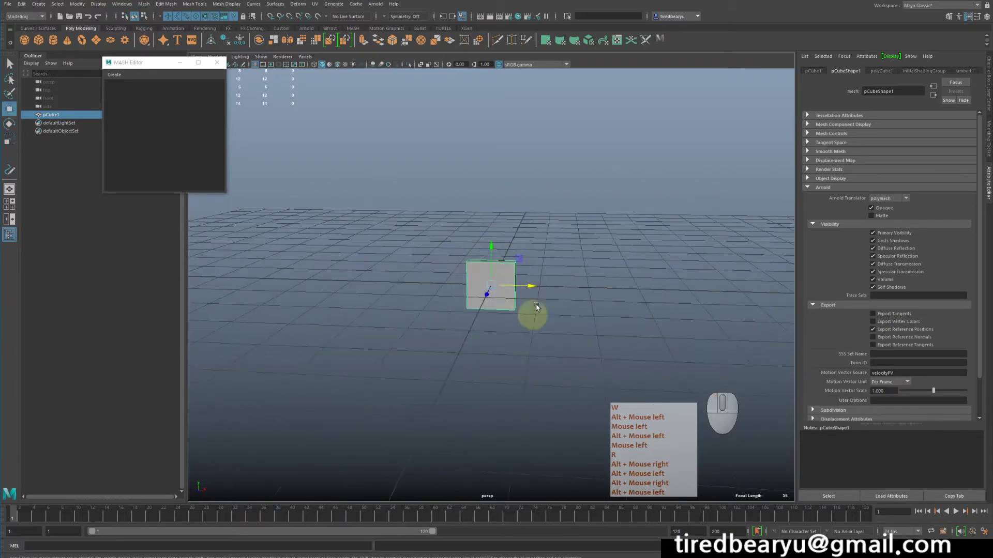
Step: Bevel the slab's edges with 4 segments
{"action": "left_click_drag", "start_coordinate": [458, 264], "coordinate": [468, 267], "text": "alt"}
{"action": "right_click_drag", "start_coordinate": [497, 272], "coordinate": [609, 284], "text": "alt"}
{"action": "left_click_drag", "start_coordinate": [589, 285], "coordinate": [591, 293], "text": "alt"}
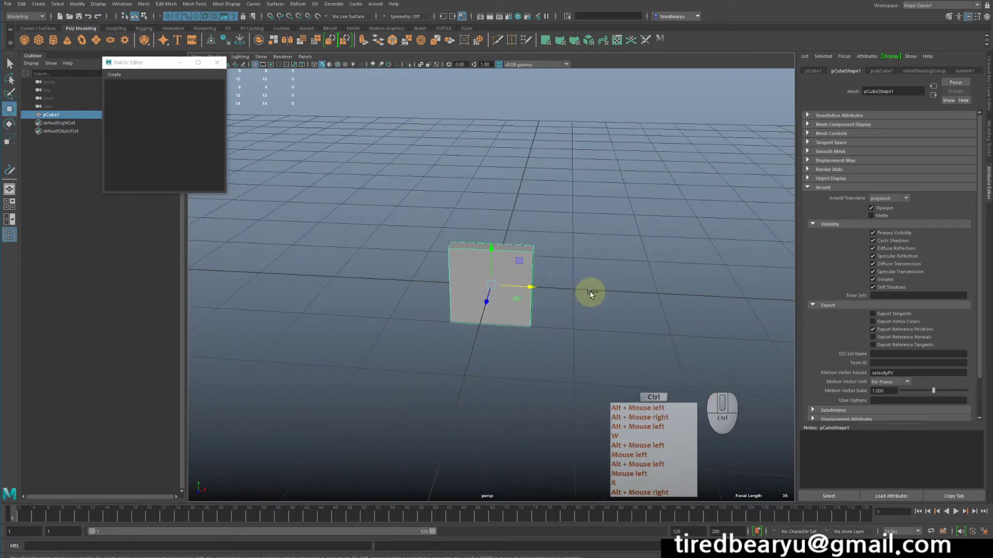
{"action": "key", "text": "ctrl+b"}
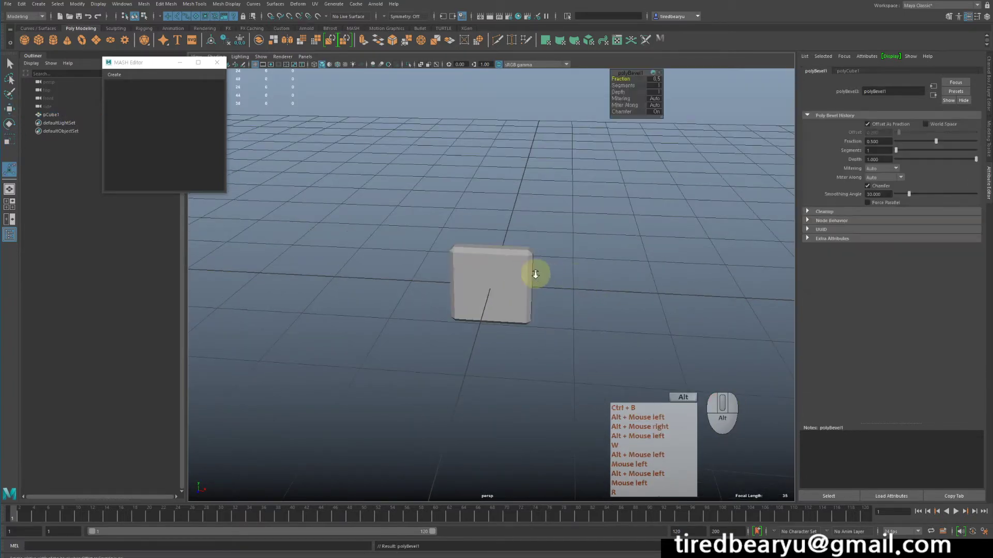
{"action": "right_click_drag", "start_coordinate": [535, 273], "coordinate": [617, 262], "text": "alt"}
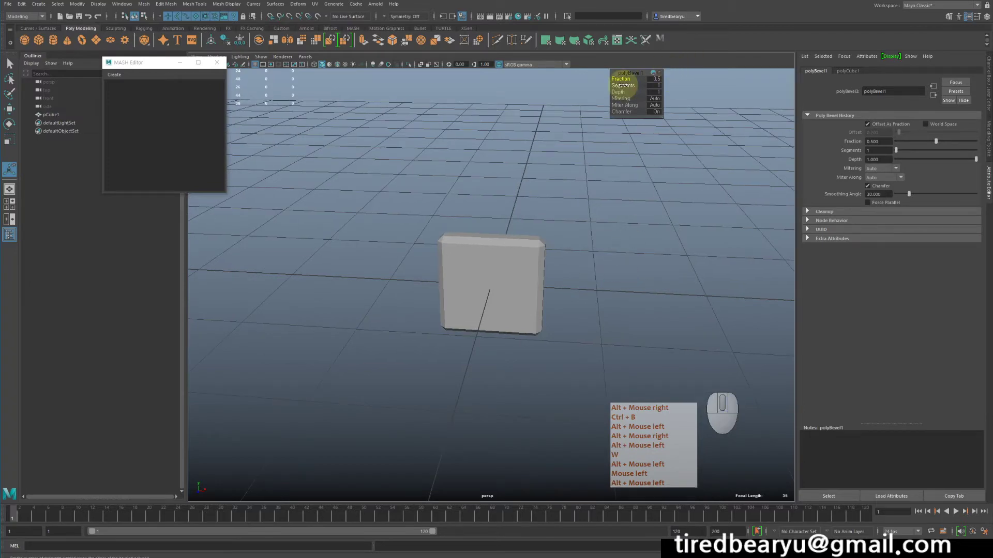
{"action": "left_click_drag", "start_coordinate": [623, 84], "coordinate": [632, 85]}
{"action": "mouse_move", "coordinate": [518, 212]}
{"action": "left_mouse_down", "text": "alt"}
{"action": "mouse_move", "coordinate": [421, 195]}
{"action": "mouse_move", "coordinate": [551, 205]}
{"action": "mouse_move", "coordinate": [464, 195]}
{"action": "mouse_move", "coordinate": [505, 206]}
{"action": "left_mouse_up", "text": "alt"}
Step: Select the whole bevelled slab as an object
{"action": "left_click", "coordinate": [518, 288]}
{"action": "left_click_drag", "start_coordinate": [517, 288], "coordinate": [481, 274], "text": "alt"}
{"action": "right_click_drag", "start_coordinate": [481, 274], "coordinate": [443, 262], "text": "alt"}
{"action": "left_click_drag", "start_coordinate": [443, 261], "coordinate": [461, 246], "text": "alt"}
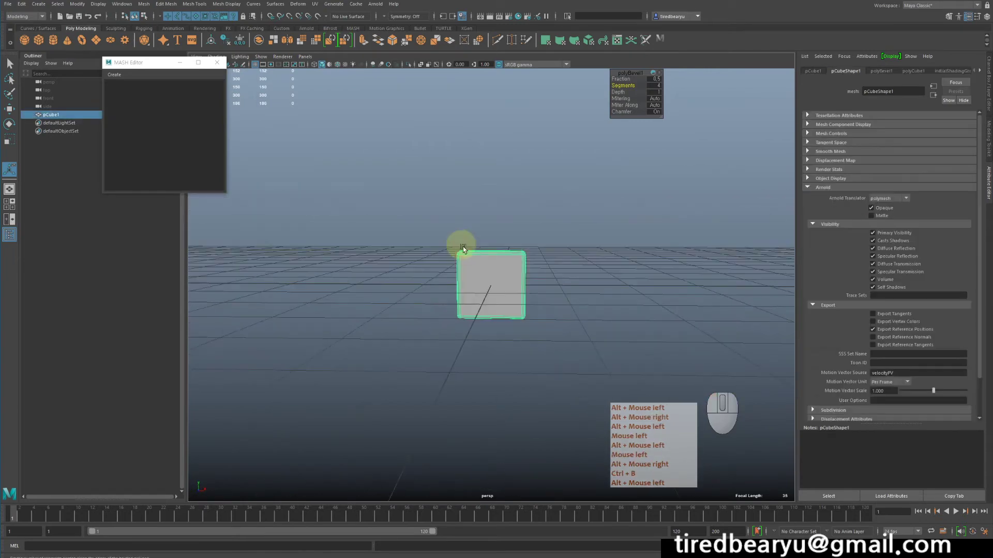
{"action": "left_click", "coordinate": [687, 244]}
{"action": "left_click_drag", "start_coordinate": [369, 174], "coordinate": [528, 308]}
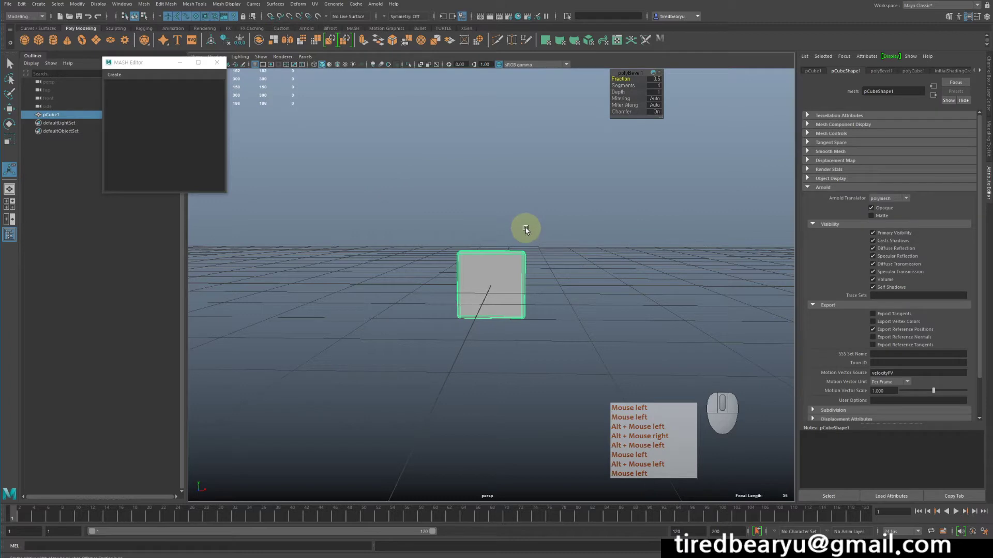
{"action": "left_click", "coordinate": [361, 4]}
{"action": "left_click", "coordinate": [357, 4]}
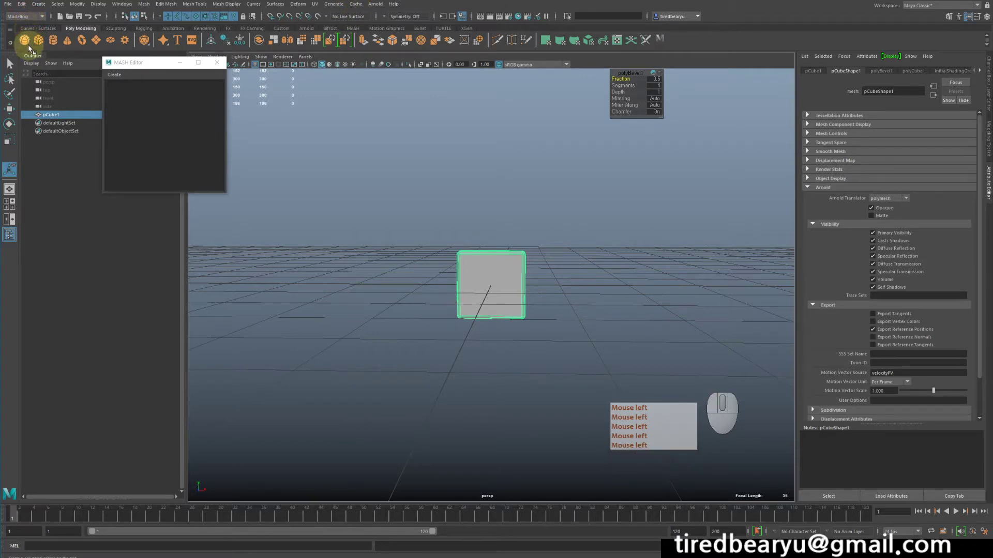
{"action": "left_click", "coordinate": [8, 3]}
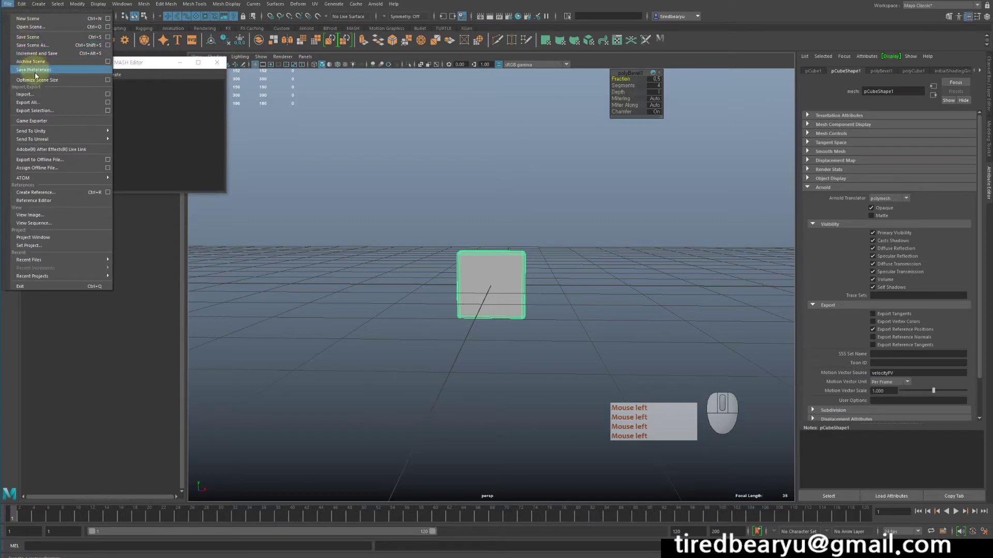
{"action": "left_click", "coordinate": [13, 9]}
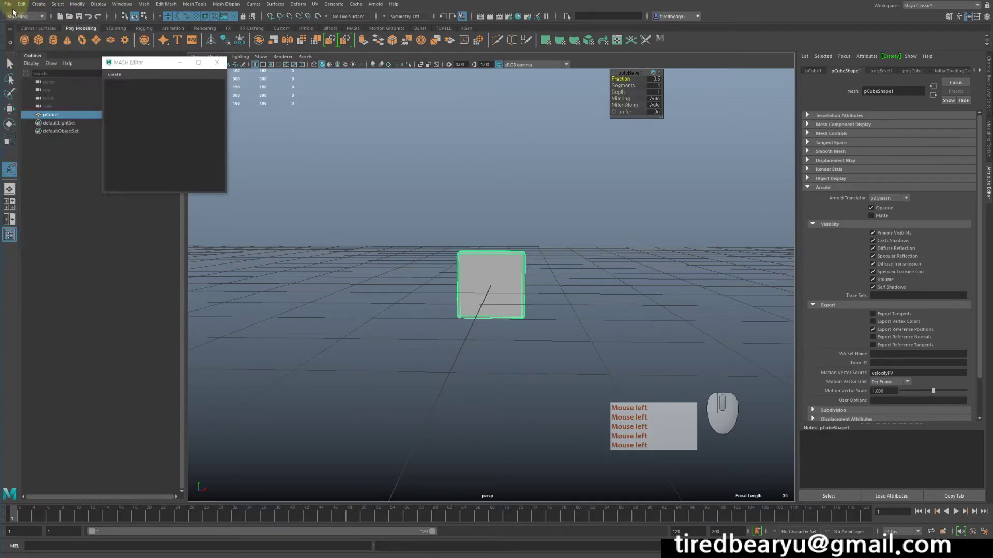
Step: Switch to the FX menu set, open the MASH Editor and place its window clear of the Outliner
{"action": "left_click", "coordinate": [21, 16]}
{"action": "left_click", "coordinate": [23, 52]}
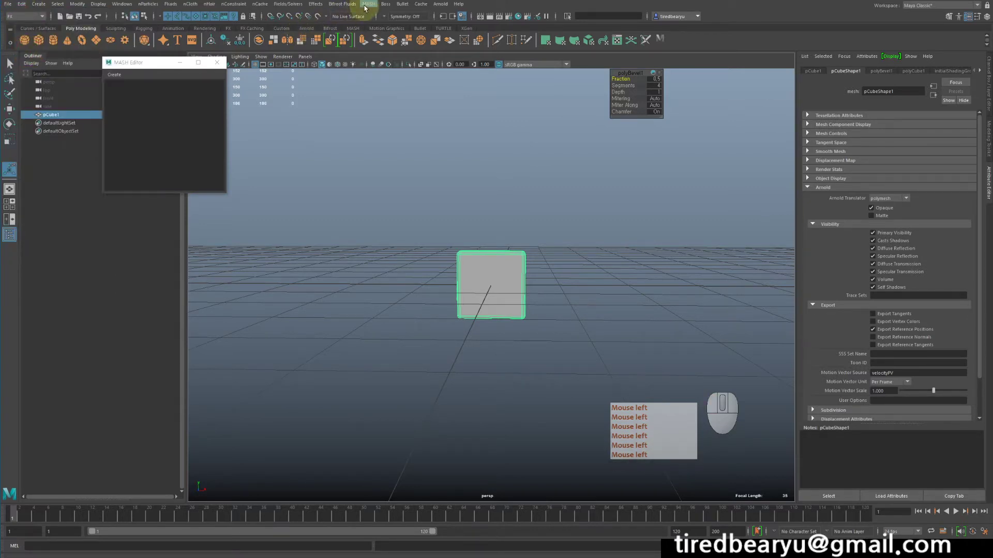
{"action": "left_click", "coordinate": [367, 4]}
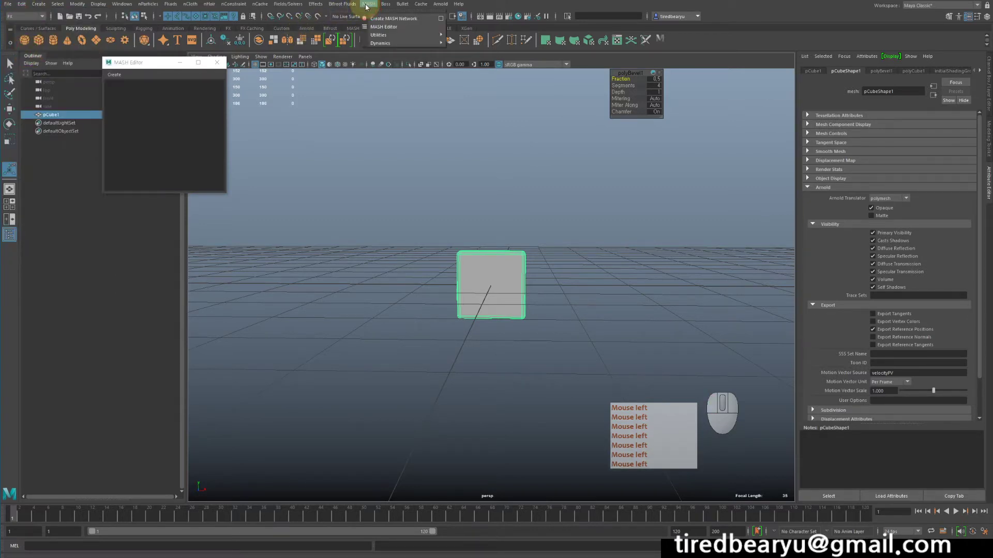
{"action": "left_click", "coordinate": [388, 27]}
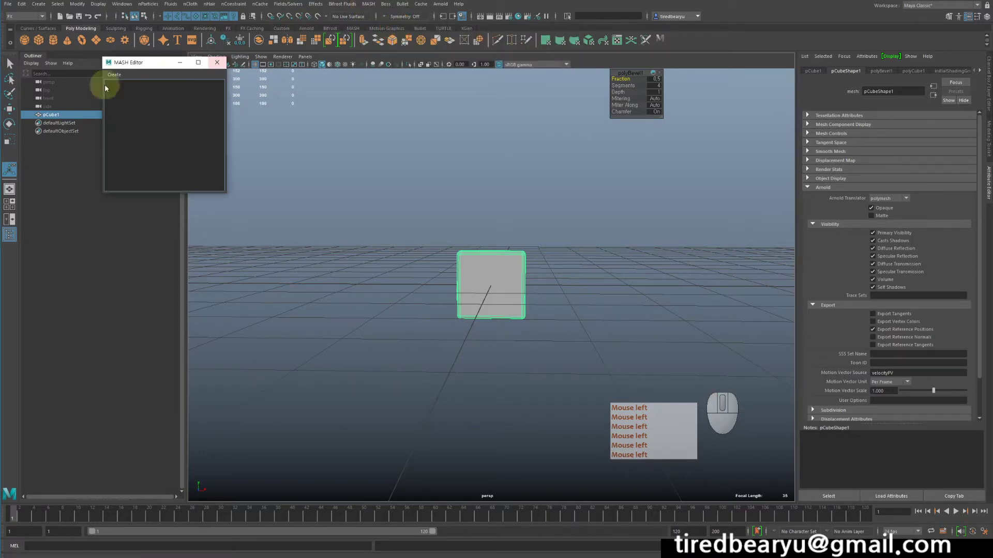
{"action": "left_click_drag", "start_coordinate": [139, 68], "coordinate": [229, 100]}
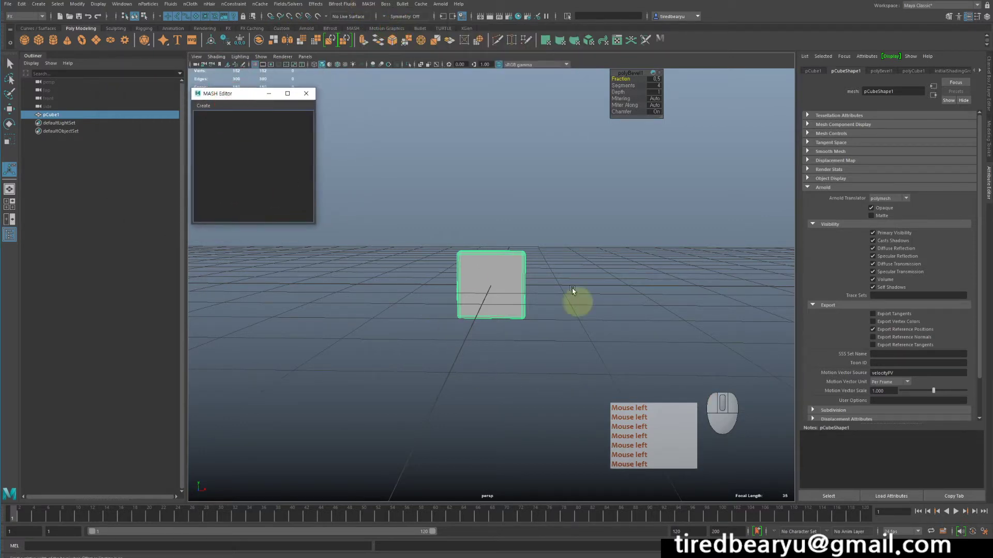
Step: Create a MASH network from the selected slab
{"action": "left_click", "coordinate": [204, 106]}
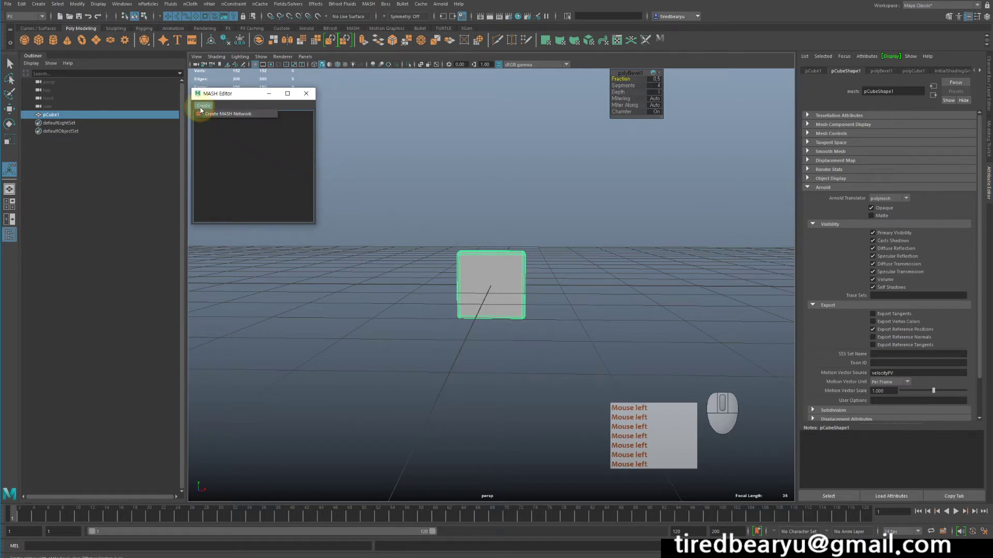
{"action": "left_click", "coordinate": [207, 114]}
{"action": "right_click_drag", "start_coordinate": [656, 255], "coordinate": [528, 219], "text": "alt"}
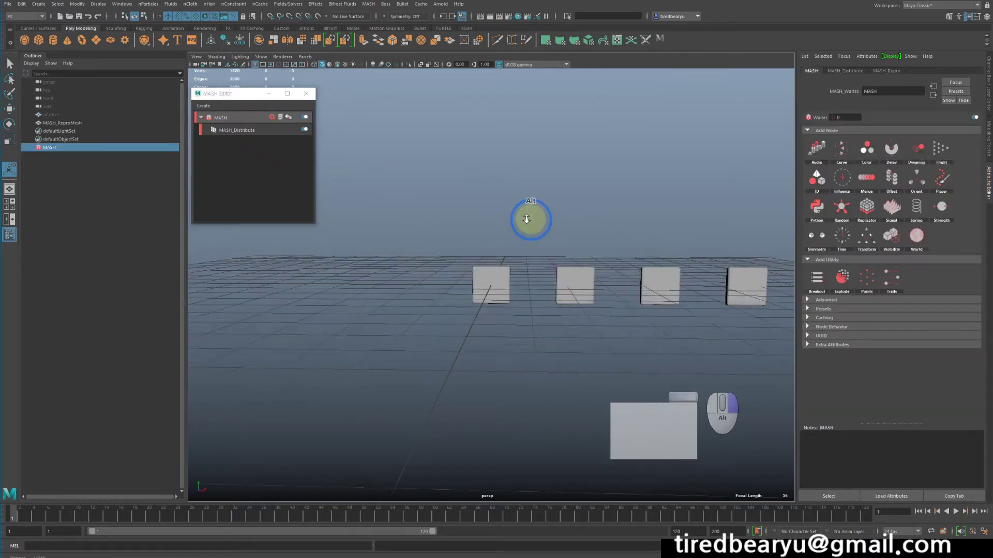
{"action": "middle_click_drag", "start_coordinate": [528, 219], "coordinate": [416, 232], "text": "alt"}
{"action": "right_click_drag", "start_coordinate": [594, 250], "coordinate": [571, 237], "text": "alt"}
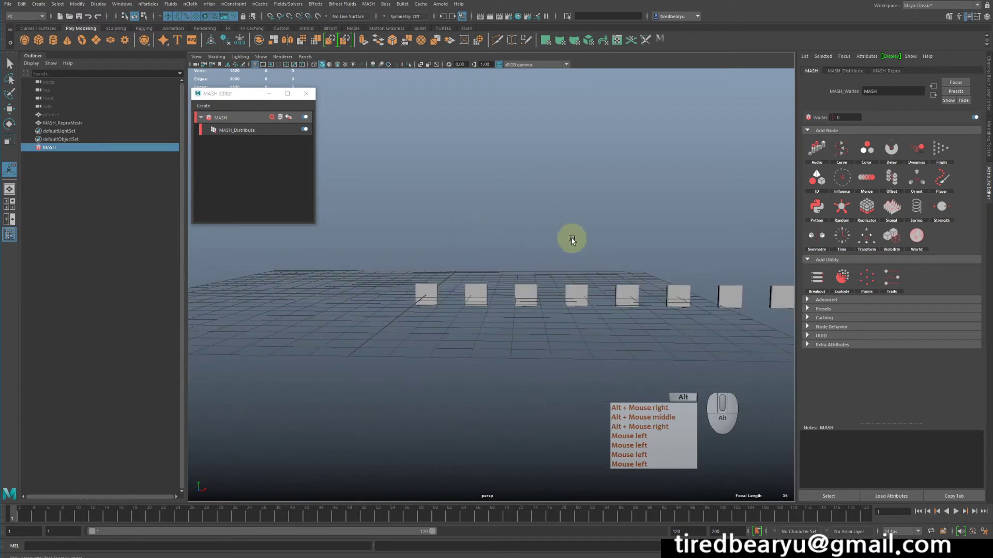
{"action": "middle_click_drag", "start_coordinate": [572, 238], "coordinate": [423, 269], "text": "alt"}
{"action": "middle_click_drag", "start_coordinate": [738, 271], "coordinate": [622, 270], "text": "alt"}
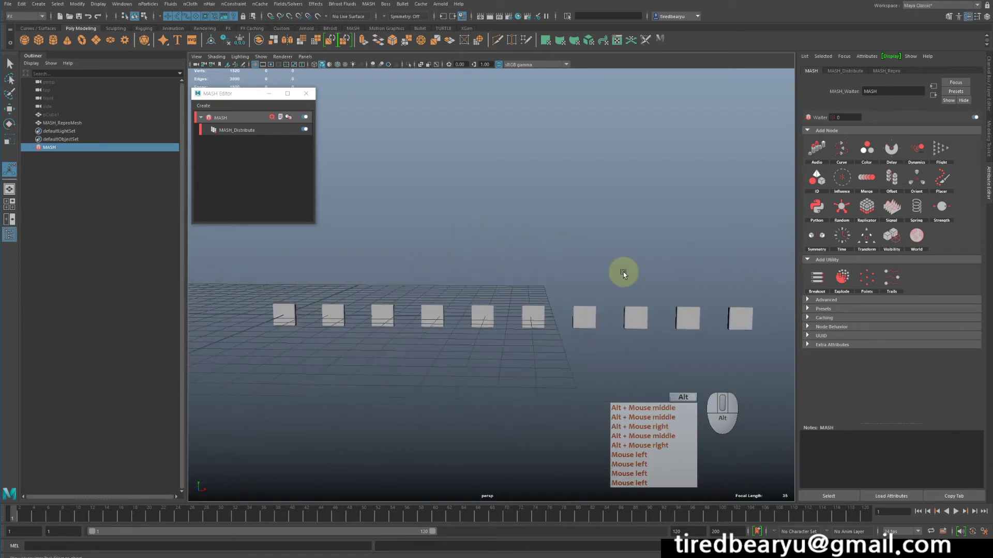
{"action": "left_click_drag", "start_coordinate": [622, 270], "coordinate": [621, 280], "text": "alt"}
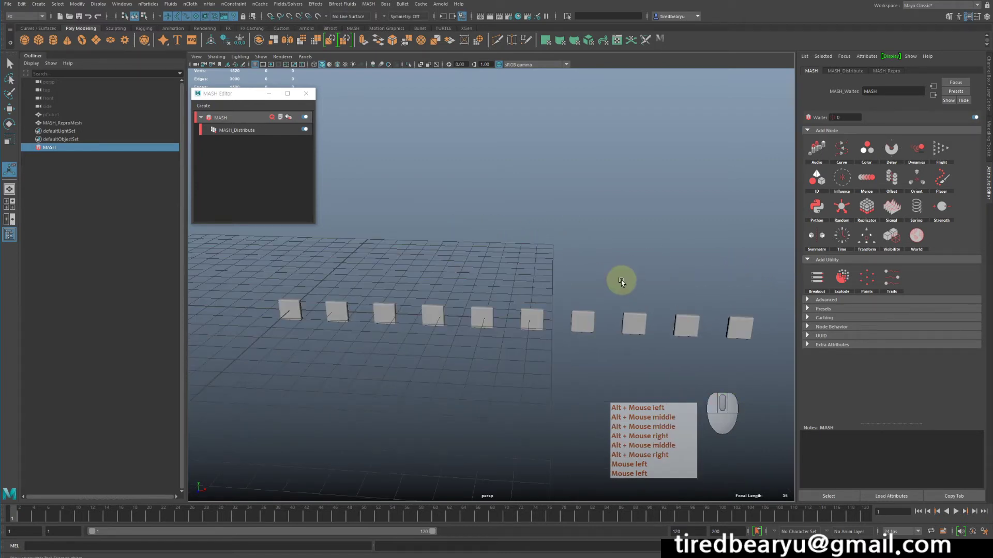
Step: Open the MASH network's Distribute settings and examine the row of copies in the viewport
{"action": "left_click", "coordinate": [241, 120]}
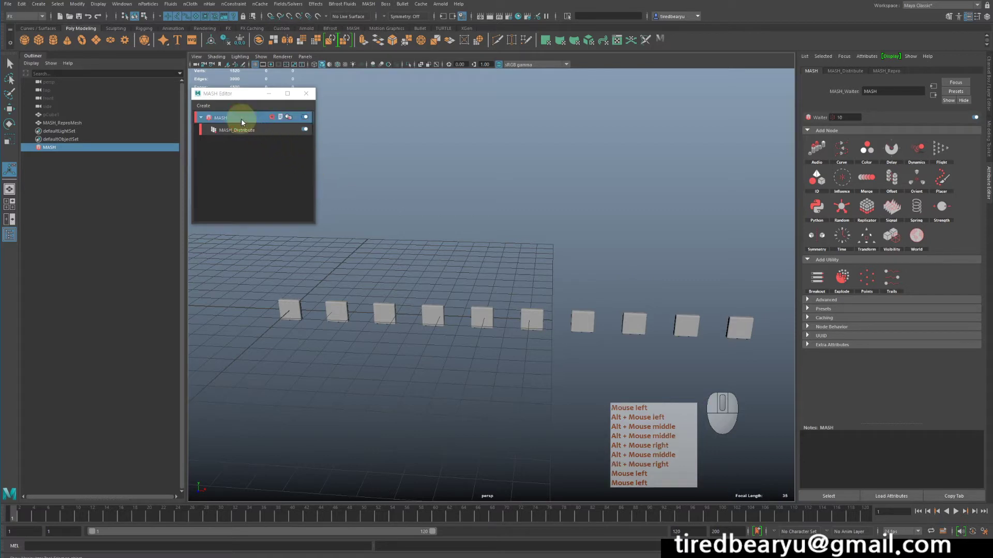
{"action": "left_click", "coordinate": [850, 72]}
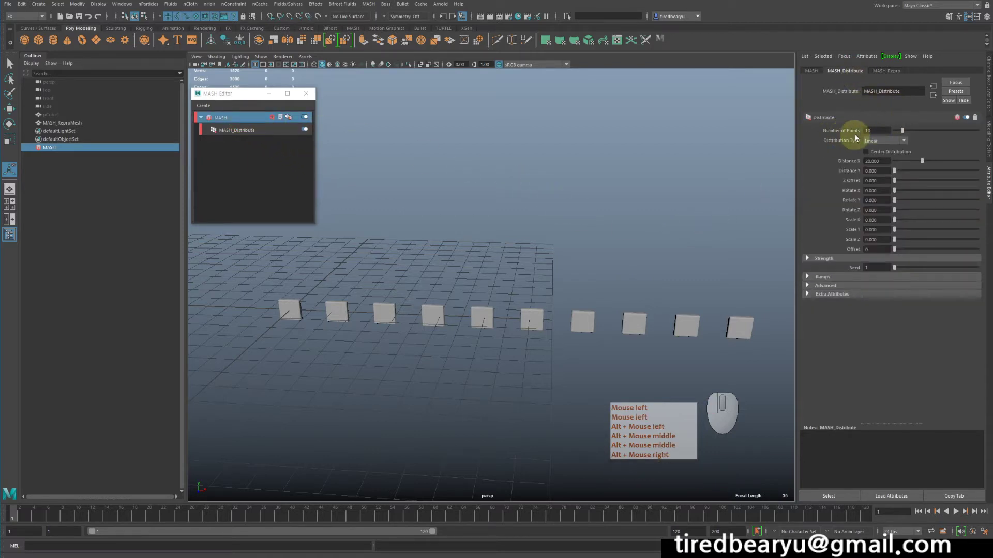
{"action": "middle_click_drag", "start_coordinate": [603, 206], "coordinate": [654, 193], "text": "alt"}
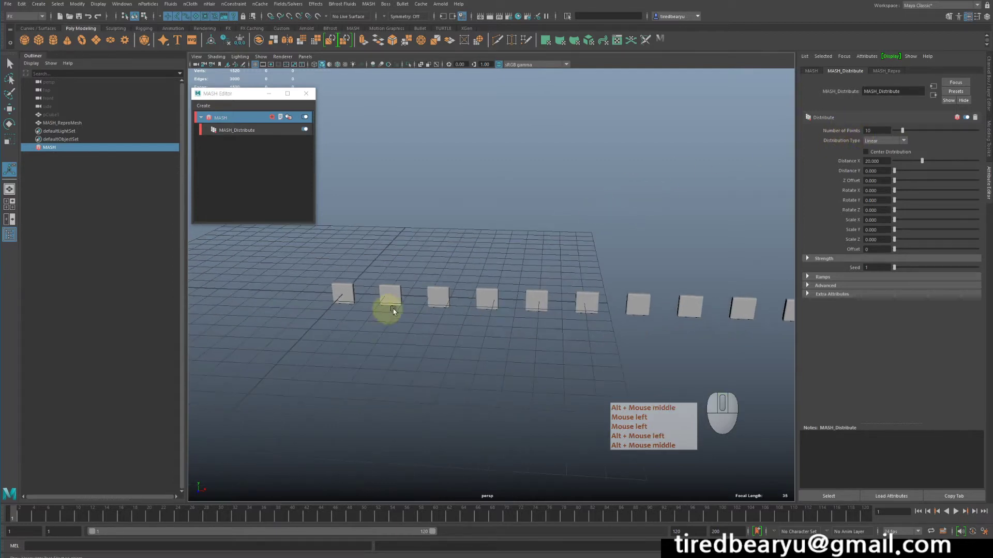
{"action": "middle_click_drag", "start_coordinate": [688, 282], "coordinate": [636, 261], "text": "alt"}
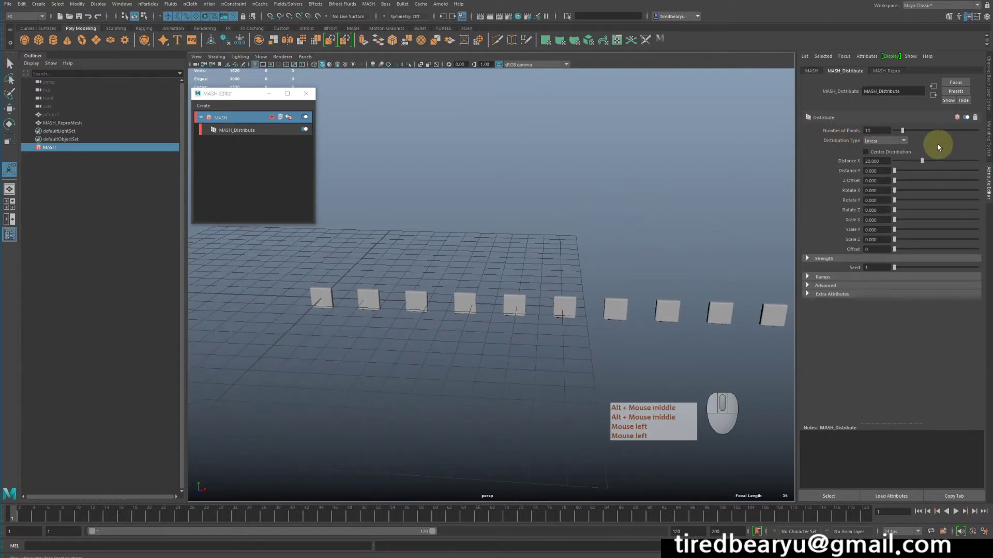
{"action": "right_click_drag", "start_coordinate": [442, 284], "coordinate": [404, 272], "text": "alt"}
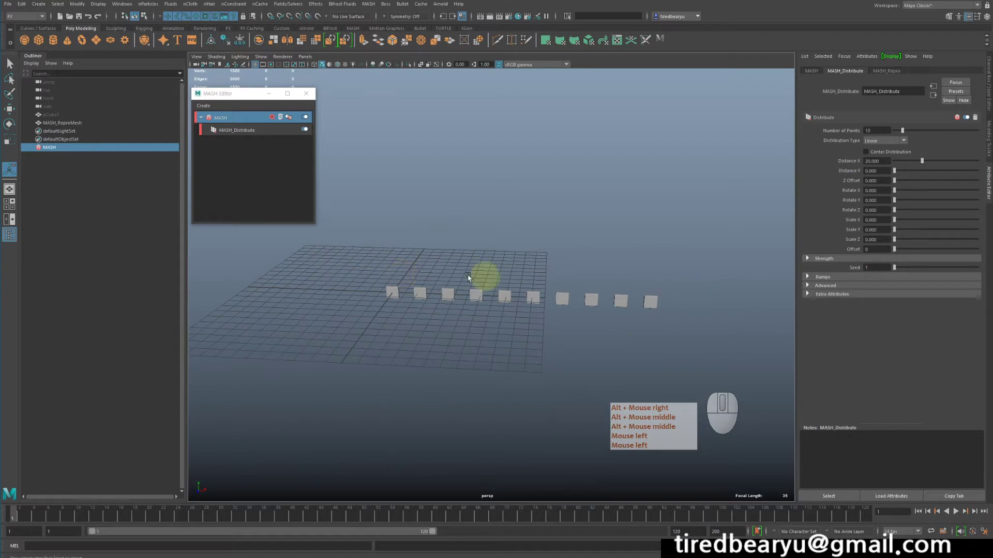
{"action": "left_click_drag", "start_coordinate": [521, 259], "coordinate": [528, 244], "text": "alt"}
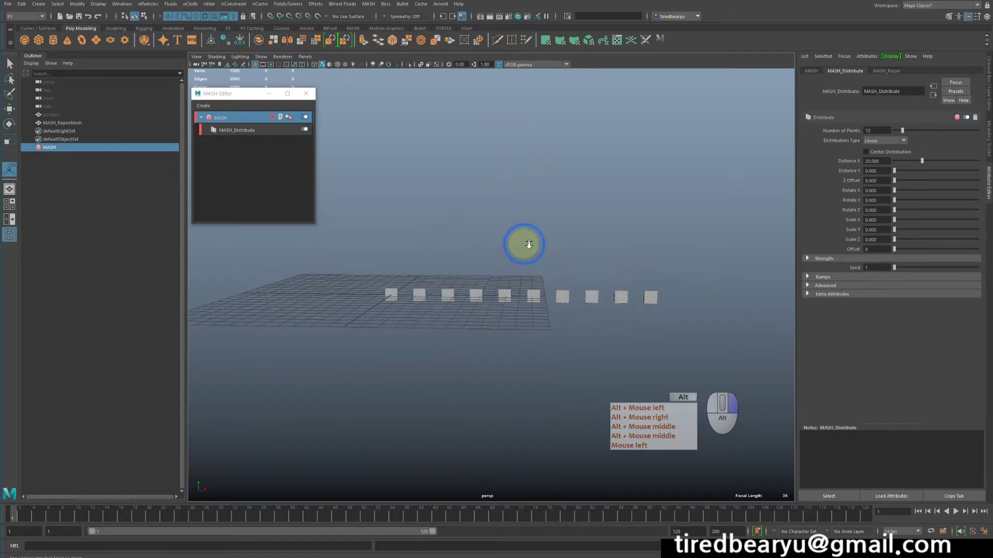
{"action": "right_click_drag", "start_coordinate": [528, 245], "coordinate": [654, 238], "text": "alt"}
{"action": "middle_click_drag", "start_coordinate": [654, 238], "coordinate": [682, 244], "text": "alt"}
{"action": "right_click_drag", "start_coordinate": [682, 244], "coordinate": [673, 244], "text": "alt"}
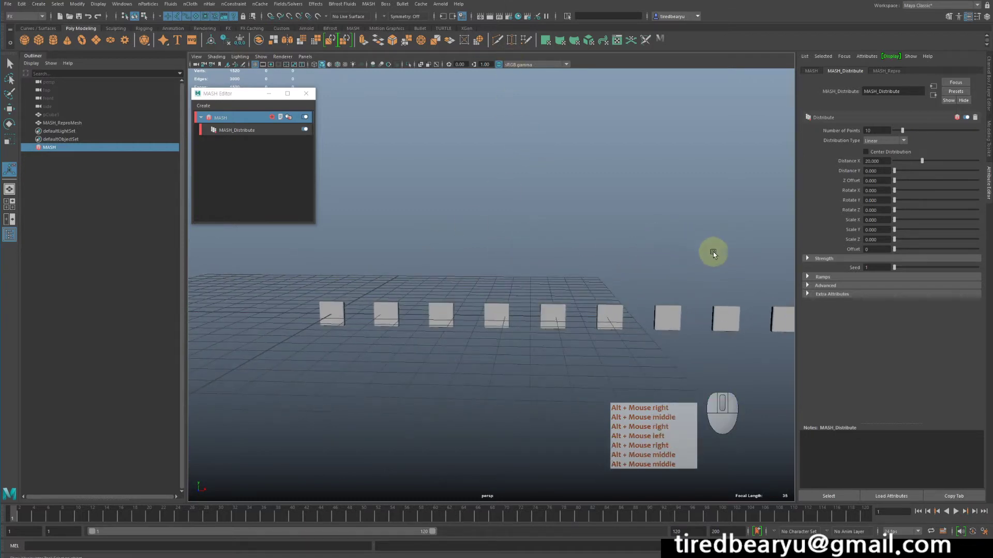
{"action": "middle_click_drag", "start_coordinate": [595, 258], "coordinate": [579, 261], "text": "alt"}
{"action": "left_click_drag", "start_coordinate": [579, 261], "coordinate": [569, 259], "text": "alt"}
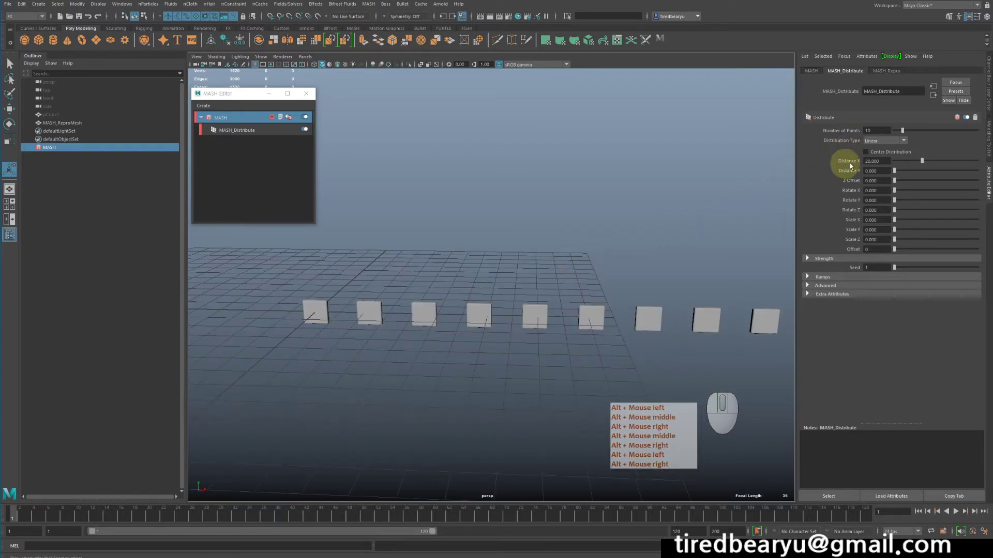
Step: Set the MASH distribution's Distance X to 20 and its Number of Points to 20
{"action": "left_click_drag", "start_coordinate": [905, 160], "coordinate": [915, 131]}
{"action": "double_click", "coordinate": [882, 162]}
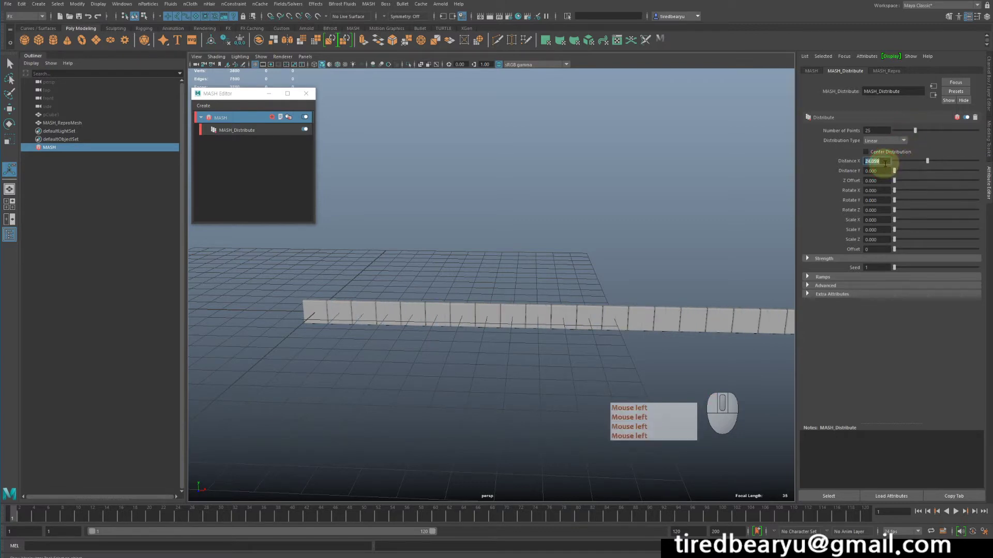
{"action": "type", "text": "20"}
{"action": "key", "text": "Return"}
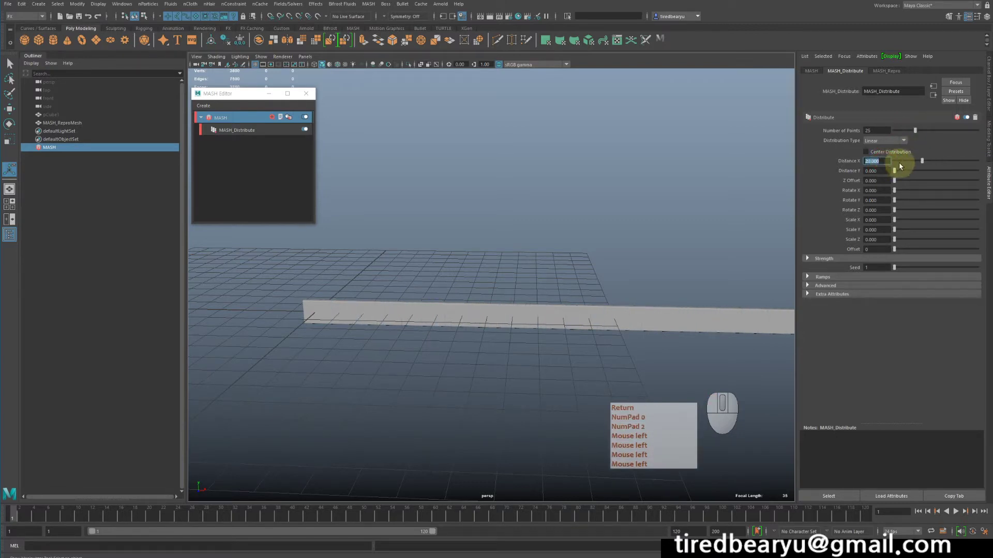
{"action": "left_click_drag", "start_coordinate": [906, 131], "coordinate": [911, 130]}
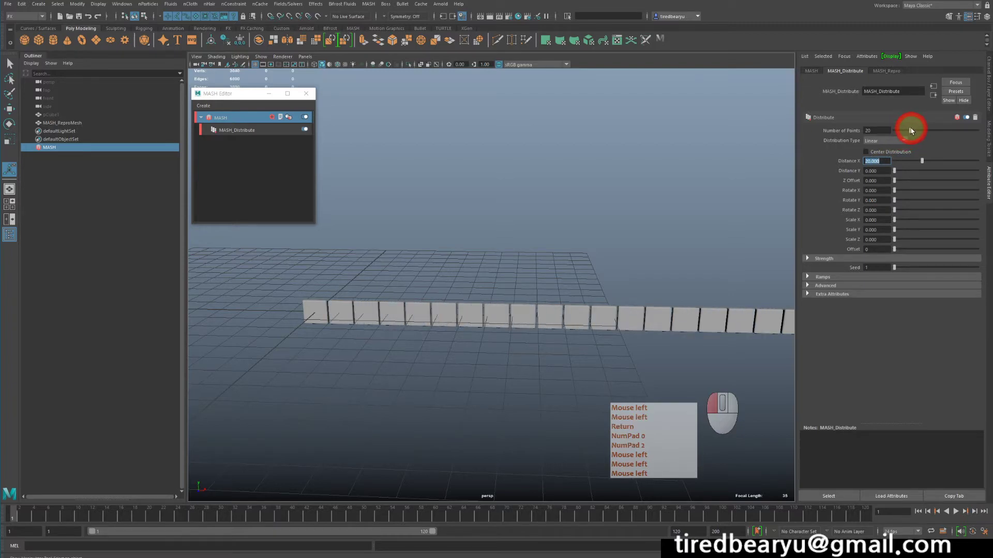
Step: Set the MASH distribution's Number of Points to 21
{"action": "middle_click_drag", "start_coordinate": [407, 241], "coordinate": [580, 222], "text": "alt"}
{"action": "right_click_drag", "start_coordinate": [580, 223], "coordinate": [673, 249], "text": "alt"}
{"action": "middle_click_drag", "start_coordinate": [631, 250], "coordinate": [569, 259], "text": "alt"}
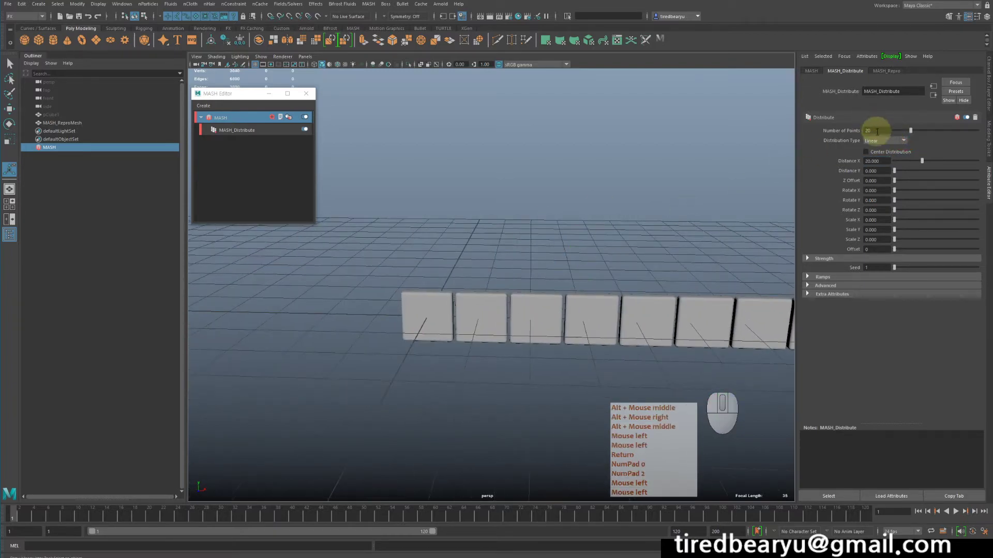
{"action": "left_click", "coordinate": [877, 131]}
{"action": "type", "text": "21"}
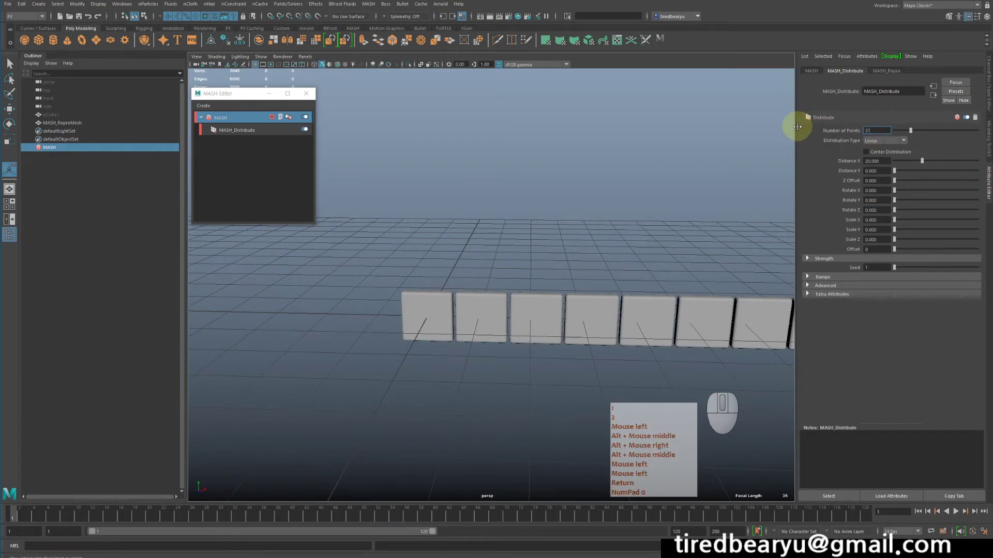
{"action": "key", "text": "Return"}
Step: Examine the gaps between neighbouring slabs at the start of the row from several angles
{"action": "left_click_drag", "start_coordinate": [561, 199], "coordinate": [539, 244], "text": "alt"}
{"action": "right_click_drag", "start_coordinate": [538, 244], "coordinate": [541, 240], "text": "alt"}
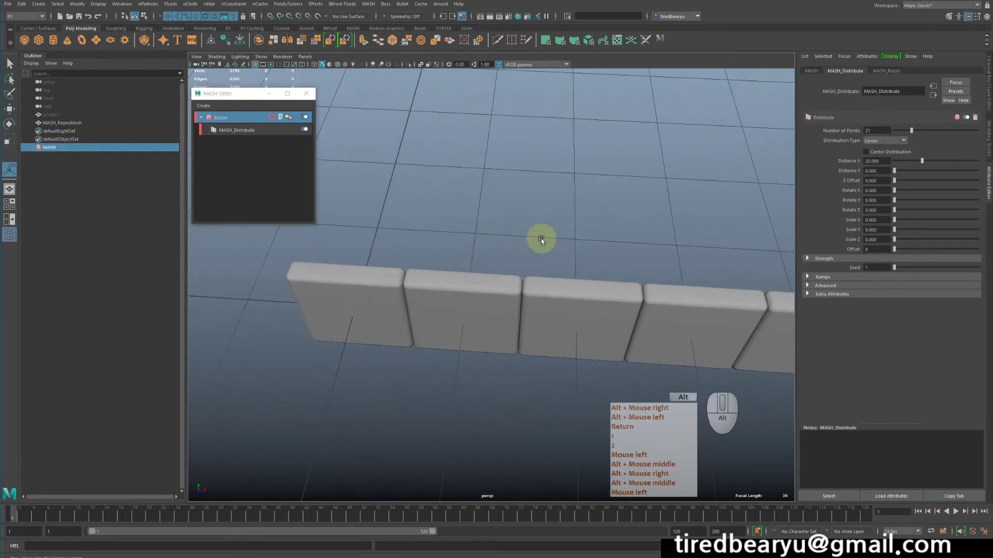
{"action": "left_click_drag", "start_coordinate": [541, 237], "coordinate": [561, 248], "text": "alt"}
{"action": "middle_click_drag", "start_coordinate": [560, 249], "coordinate": [622, 243], "text": "alt"}
{"action": "left_click_drag", "start_coordinate": [623, 244], "coordinate": [563, 315], "text": "alt"}
{"action": "middle_click_drag", "start_coordinate": [563, 315], "coordinate": [449, 271], "text": "alt"}
{"action": "left_click_drag", "start_coordinate": [454, 270], "coordinate": [521, 289], "text": "alt"}
{"action": "right_click_drag", "start_coordinate": [521, 289], "coordinate": [450, 286], "text": "alt"}
{"action": "middle_click_drag", "start_coordinate": [450, 286], "coordinate": [403, 299], "text": "alt"}
{"action": "left_click_drag", "start_coordinate": [506, 303], "coordinate": [502, 287], "text": "alt"}
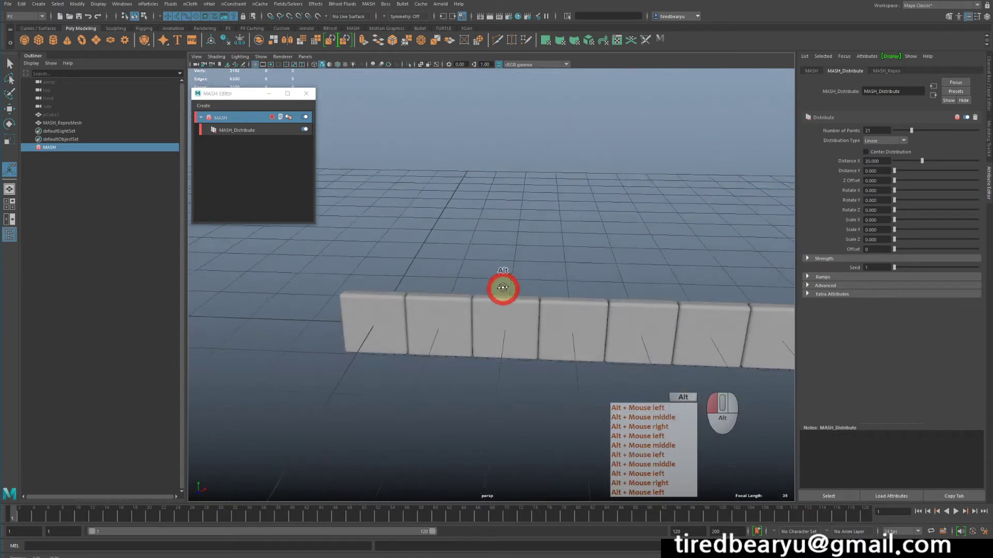
{"action": "middle_click_drag", "start_coordinate": [502, 287], "coordinate": [515, 275], "text": "alt"}
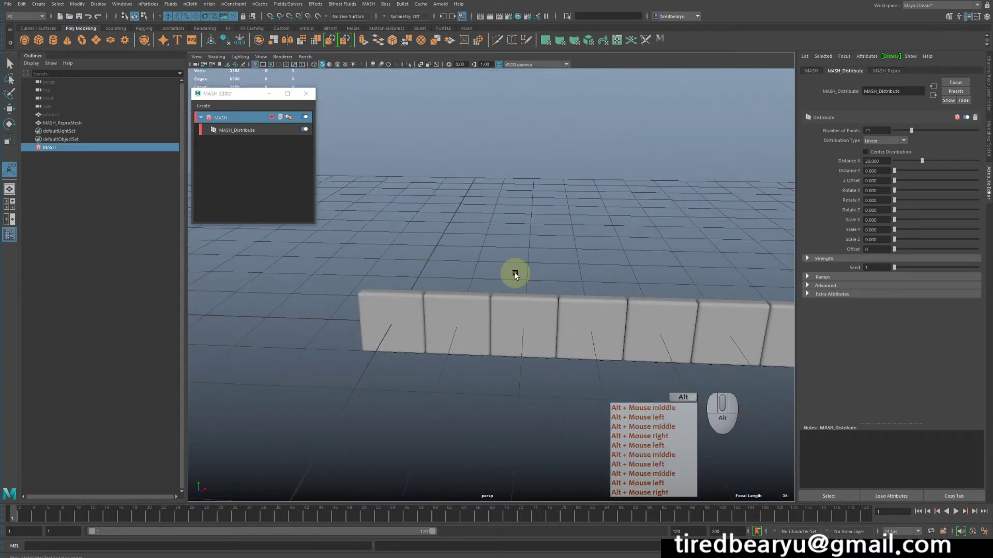
Step: Set the distribution's Number of Points back to 20
{"action": "left_click", "coordinate": [882, 130]}
{"action": "key", "text": "BackSpace"}
{"action": "type", "text": "0"}
{"action": "key", "text": "Return"}
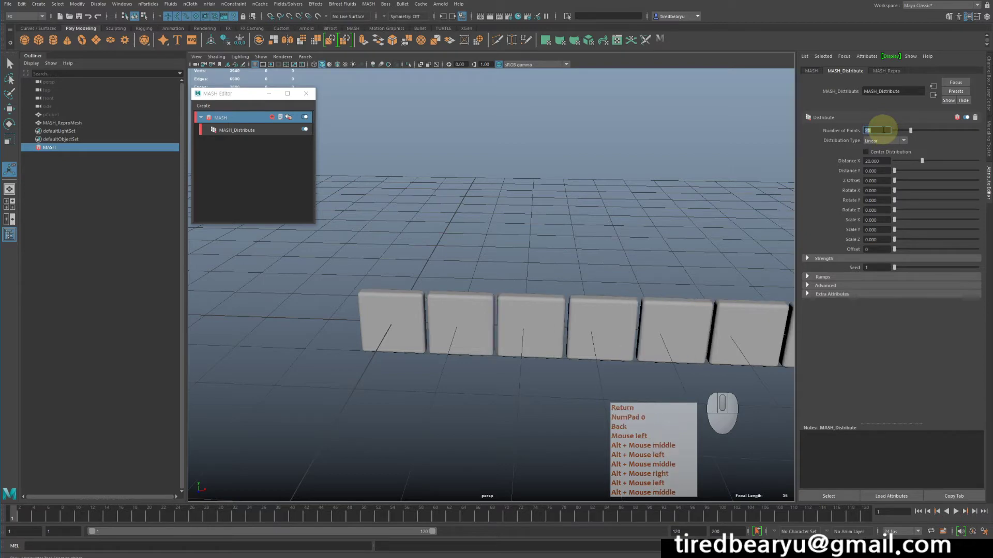
Step: Add a Replicator node to the MASH network
{"action": "right_click_drag", "start_coordinate": [592, 271], "coordinate": [483, 233], "text": "alt"}
{"action": "left_click_drag", "start_coordinate": [483, 233], "coordinate": [519, 257], "text": "alt"}
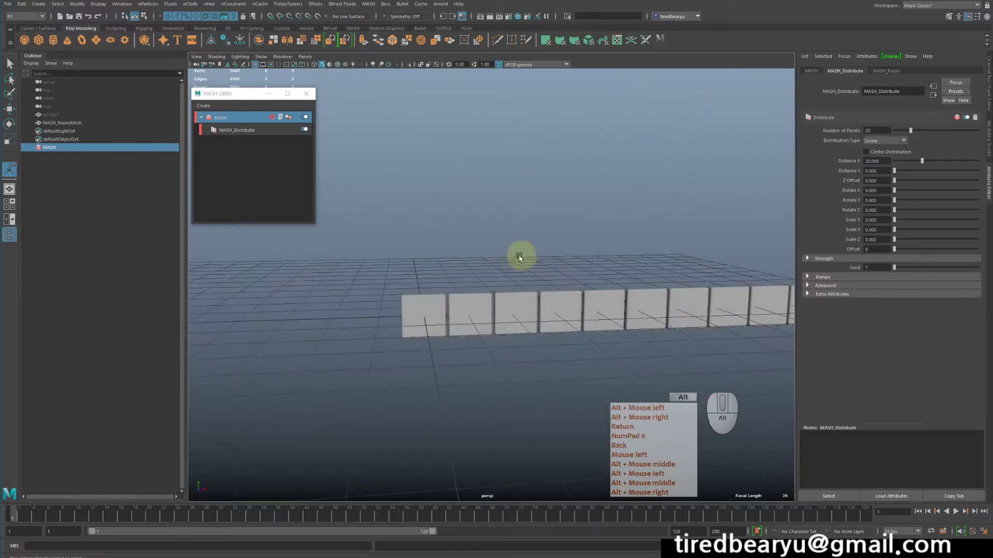
{"action": "middle_click_drag", "start_coordinate": [519, 257], "coordinate": [414, 274], "text": "alt"}
{"action": "left_click_drag", "start_coordinate": [415, 274], "coordinate": [472, 281], "text": "alt"}
{"action": "middle_click_drag", "start_coordinate": [472, 281], "coordinate": [466, 290], "text": "alt"}
{"action": "right_click_drag", "start_coordinate": [465, 289], "coordinate": [459, 299], "text": "alt"}
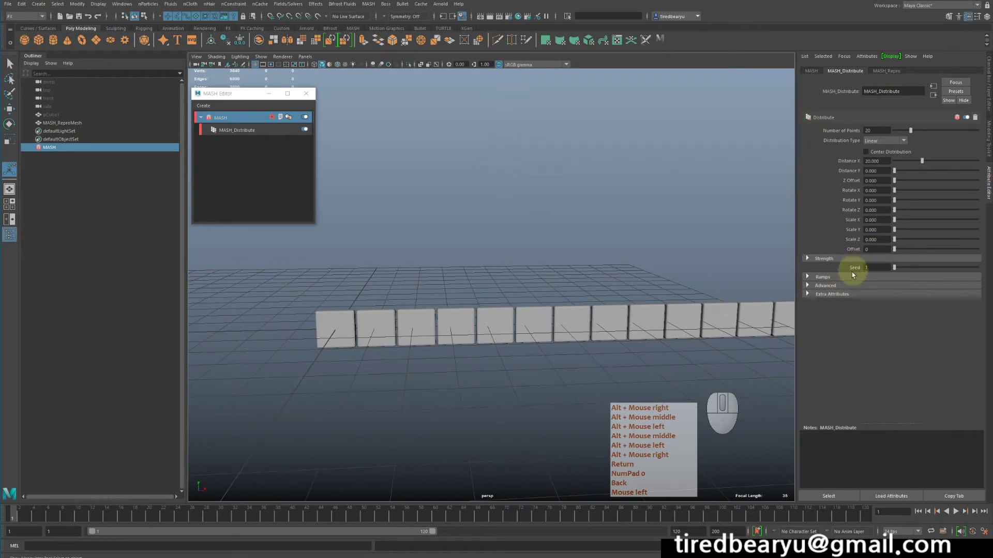
{"action": "left_click", "coordinate": [241, 121]}
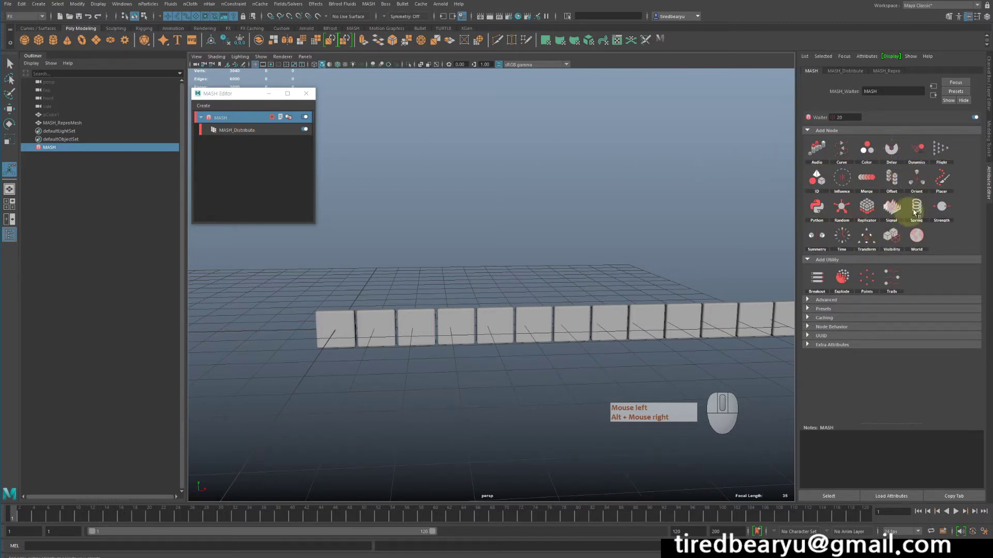
{"action": "left_click", "coordinate": [870, 208]}
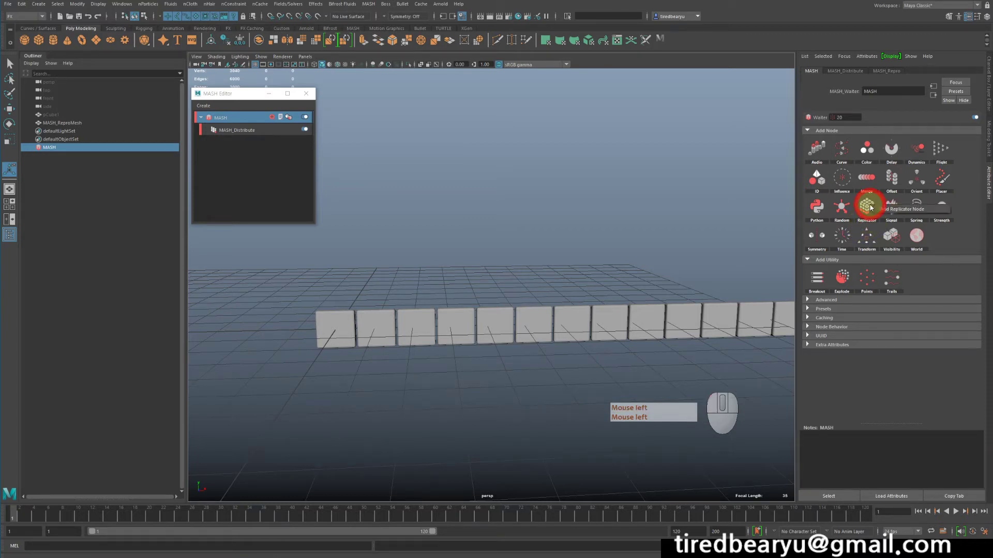
{"action": "left_click", "coordinate": [906, 214]}
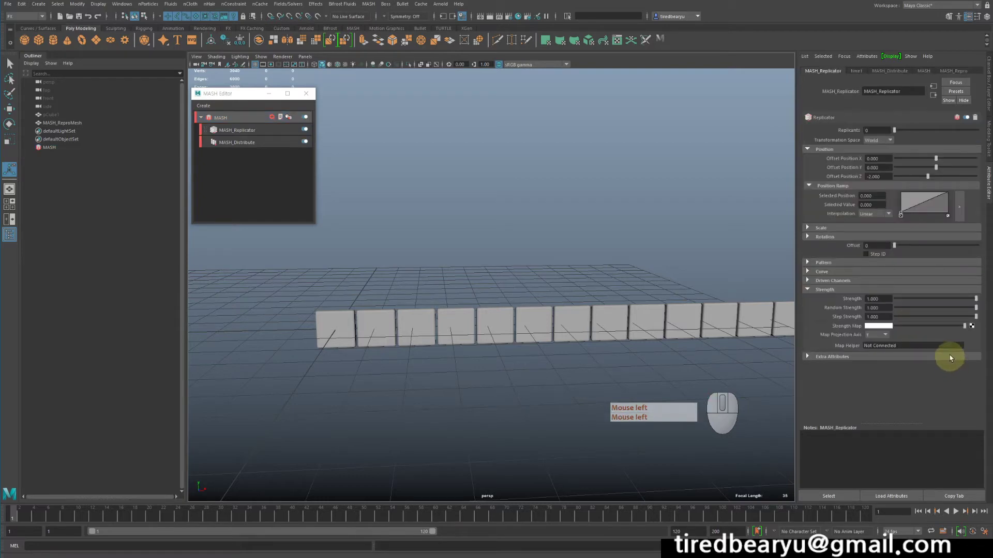
Step: Set the Replicator's number of Replicants to 5 to repeat the row of slabs
{"action": "left_click_drag", "start_coordinate": [616, 262], "coordinate": [633, 268], "text": "alt"}
{"action": "right_click_drag", "start_coordinate": [634, 267], "coordinate": [579, 226], "text": "alt"}
{"action": "middle_click_drag", "start_coordinate": [578, 226], "coordinate": [774, 194], "text": "alt"}
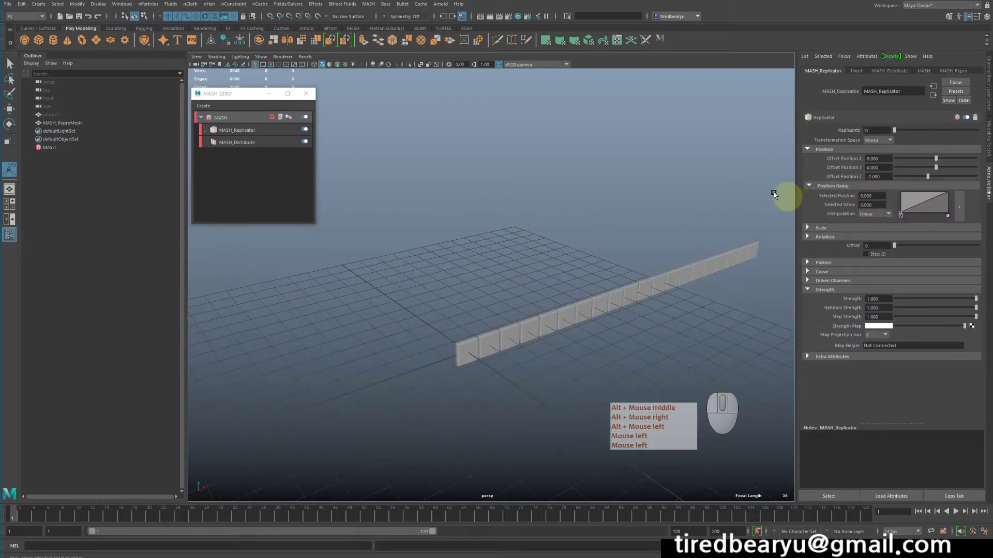
{"action": "left_click_drag", "start_coordinate": [646, 217], "coordinate": [625, 215], "text": "alt"}
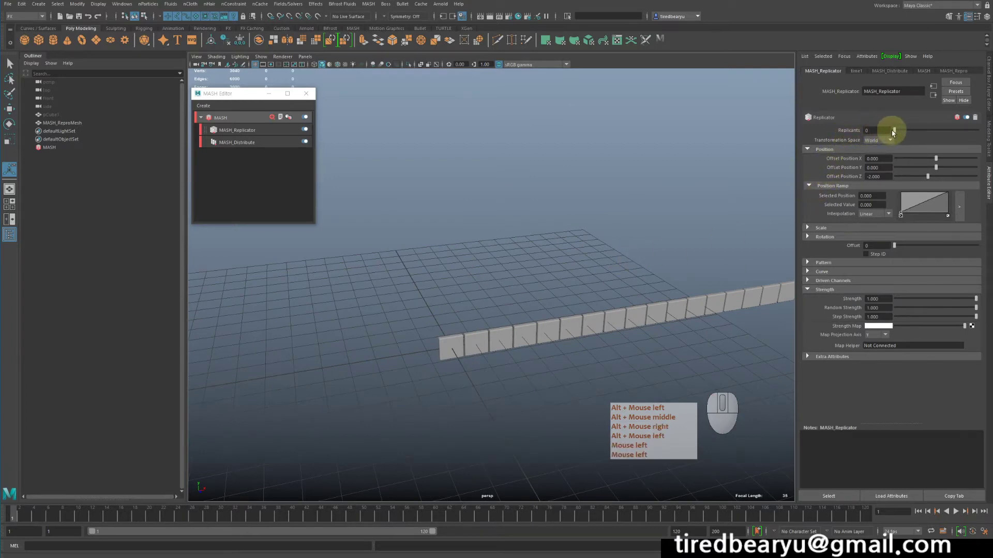
{"action": "mouse_move", "coordinate": [893, 133]}
{"action": "left_mouse_down"}
{"action": "mouse_move", "coordinate": [909, 127]}
{"action": "mouse_move", "coordinate": [895, 137]}
{"action": "left_mouse_up"}
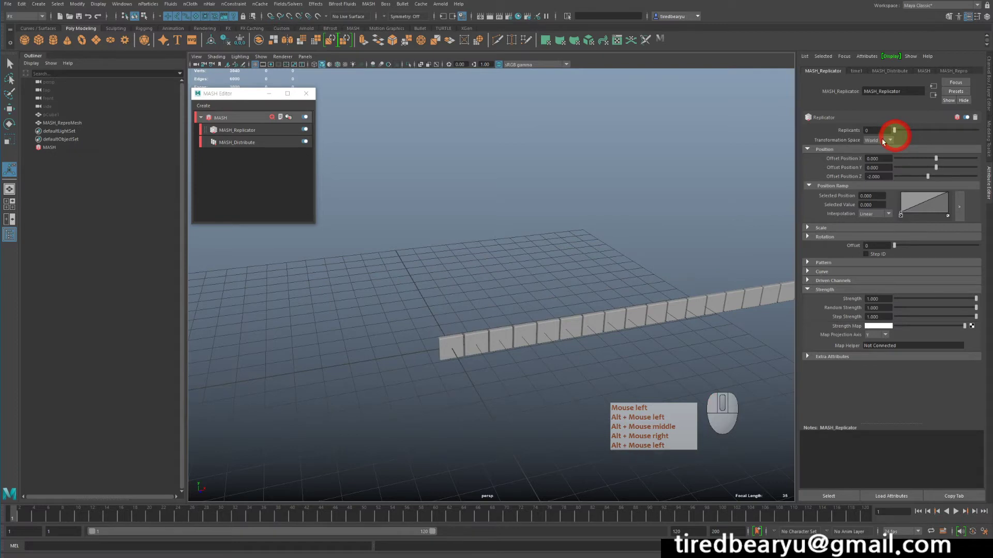
{"action": "middle_click_drag", "start_coordinate": [605, 180], "coordinate": [572, 173], "text": "alt"}
{"action": "middle_click_drag", "start_coordinate": [675, 266], "coordinate": [641, 258], "text": "alt"}
{"action": "left_click", "coordinate": [642, 258], "text": "alt"}
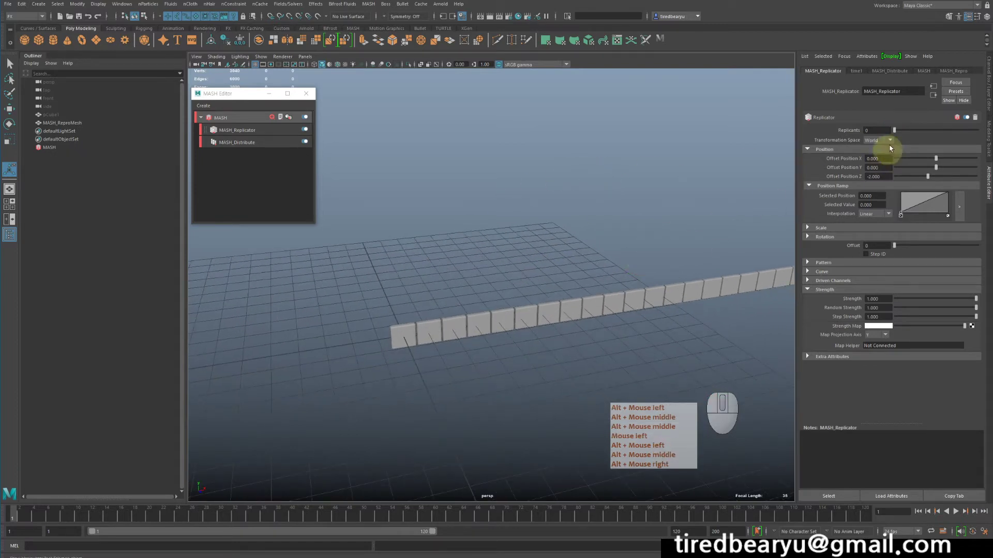
{"action": "left_click_drag", "start_coordinate": [898, 131], "coordinate": [899, 133]}
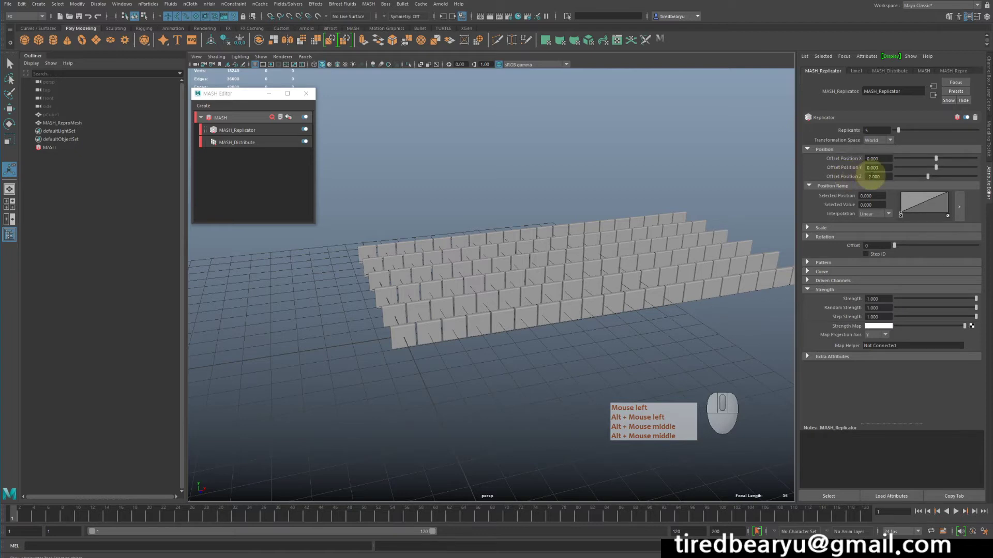
Step: Stack the replicated rows vertically by setting the Replicator's Offset Position Z to 0 and Offset Position Y to 1
{"action": "left_click", "coordinate": [883, 178]}
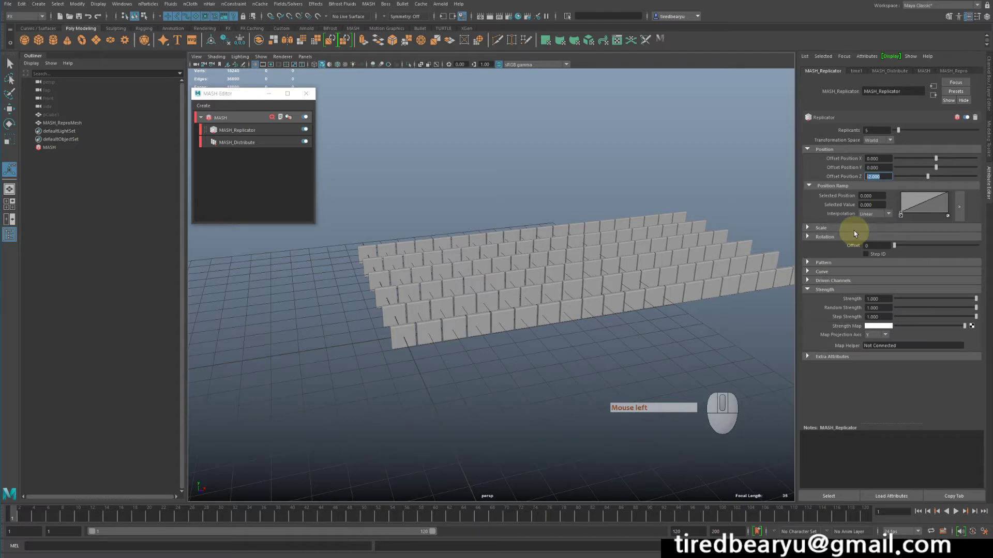
{"action": "type", "text": "0"}
{"action": "key", "text": "Return"}
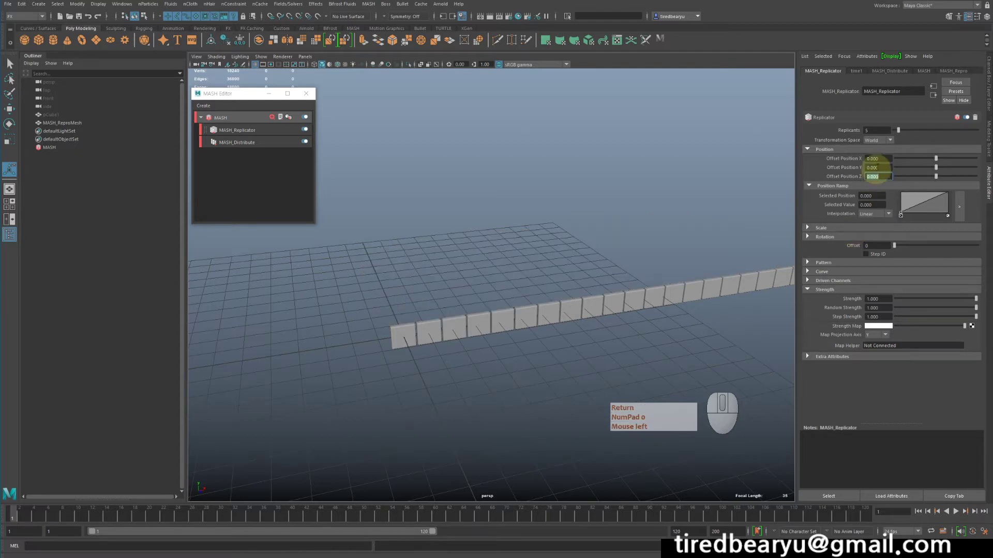
{"action": "double_click", "coordinate": [878, 168]}
{"action": "type", "text": "1"}
{"action": "key", "text": "Return"}
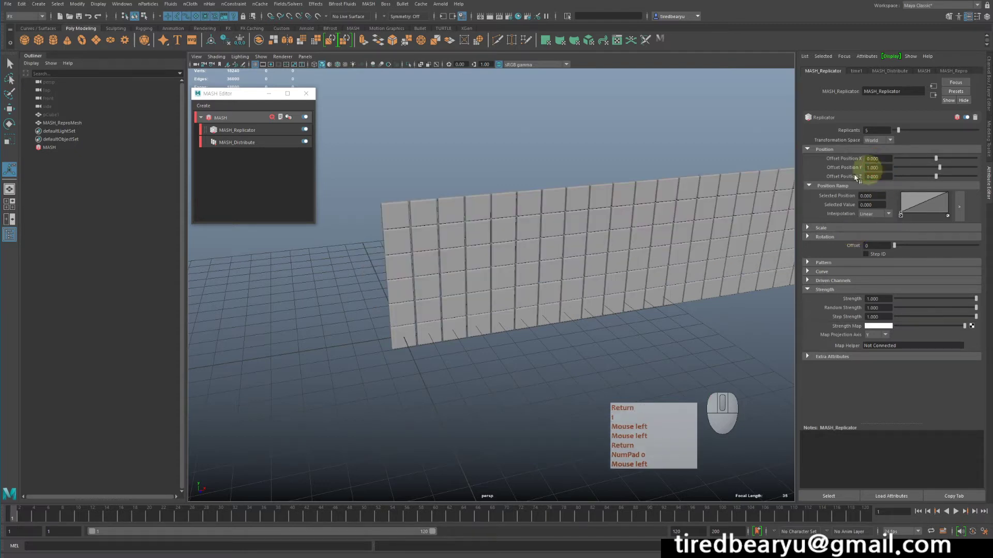
Step: Raise the Replicator's number of Replicants to 20 to extend the wall upward
{"action": "mouse_move", "coordinate": [656, 288]}
{"action": "left_mouse_down", "text": "alt"}
{"action": "mouse_move", "coordinate": [682, 281]}
{"action": "mouse_move", "coordinate": [646, 283]}
{"action": "left_mouse_up", "text": "alt"}
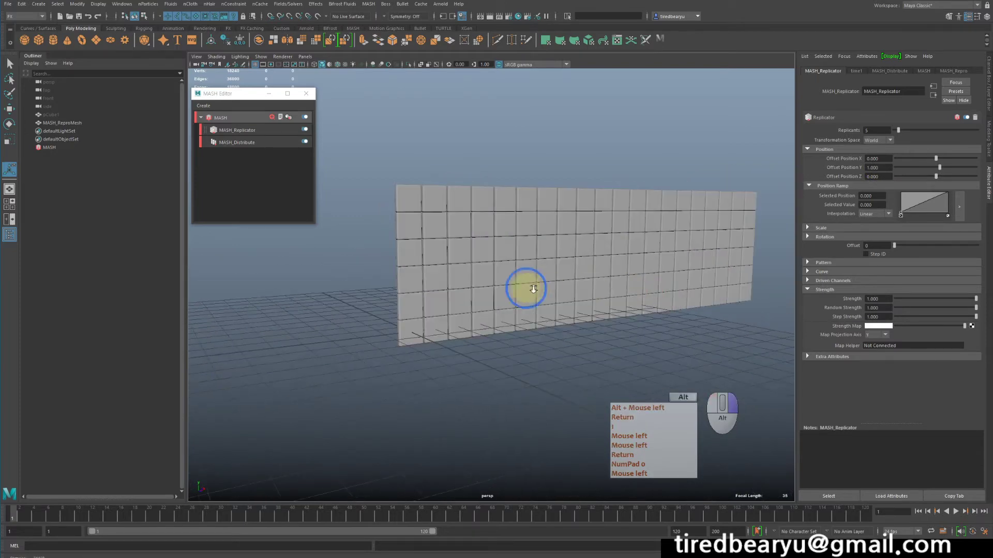
{"action": "right_click_drag", "start_coordinate": [527, 288], "coordinate": [636, 223], "text": "alt"}
{"action": "middle_click_drag", "start_coordinate": [636, 222], "coordinate": [747, 200], "text": "alt"}
{"action": "left_click_drag", "start_coordinate": [746, 200], "coordinate": [675, 192], "text": "alt"}
{"action": "right_click_drag", "start_coordinate": [676, 193], "coordinate": [603, 262], "text": "alt"}
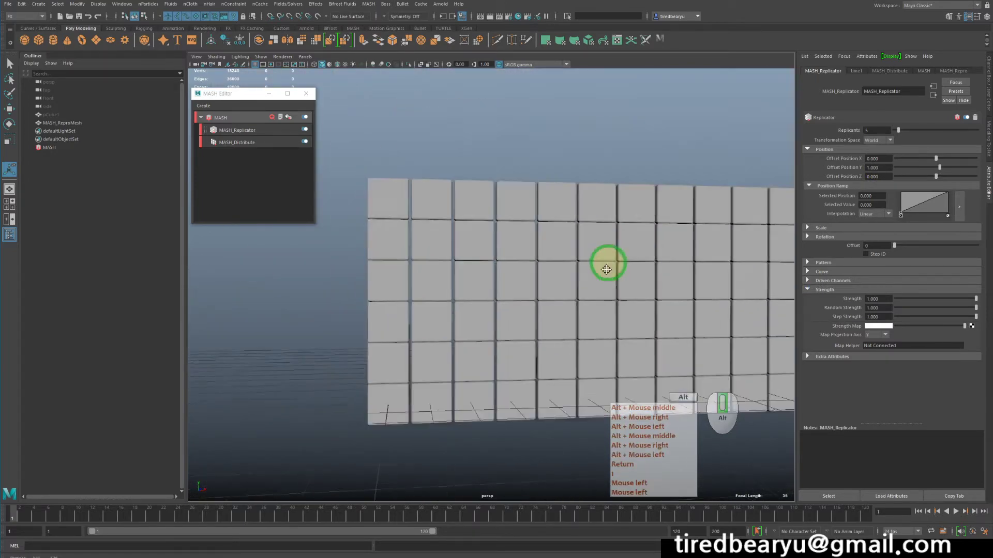
{"action": "middle_click_drag", "start_coordinate": [603, 261], "coordinate": [601, 270], "text": "alt"}
{"action": "left_click_drag", "start_coordinate": [902, 131], "coordinate": [911, 134]}
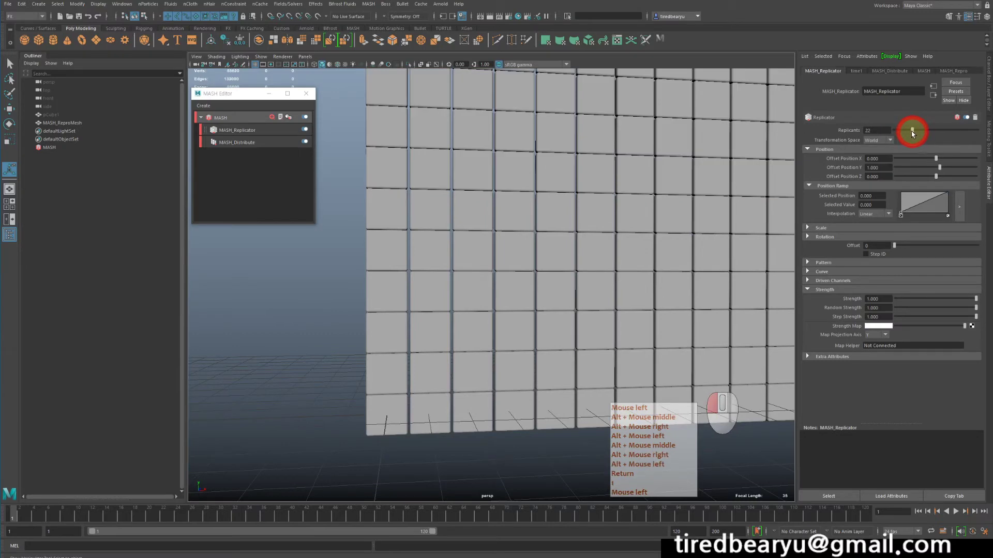
{"action": "right_click_drag", "start_coordinate": [598, 190], "coordinate": [246, 170], "text": "alt"}
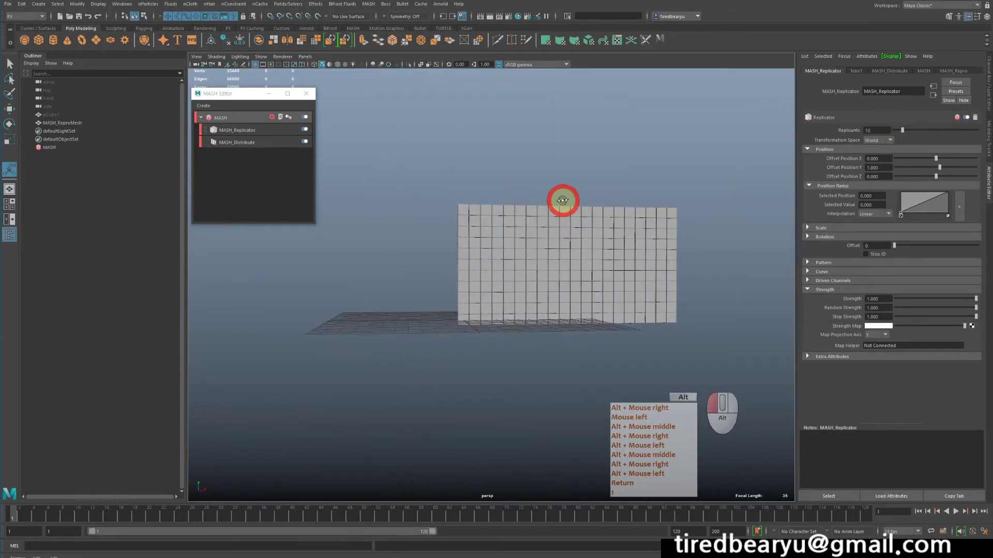
{"action": "left_click_drag", "start_coordinate": [563, 201], "coordinate": [579, 206], "text": "alt"}
{"action": "right_click_drag", "start_coordinate": [580, 206], "coordinate": [734, 176], "text": "alt"}
{"action": "left_click_drag", "start_coordinate": [909, 131], "coordinate": [988, 136]}
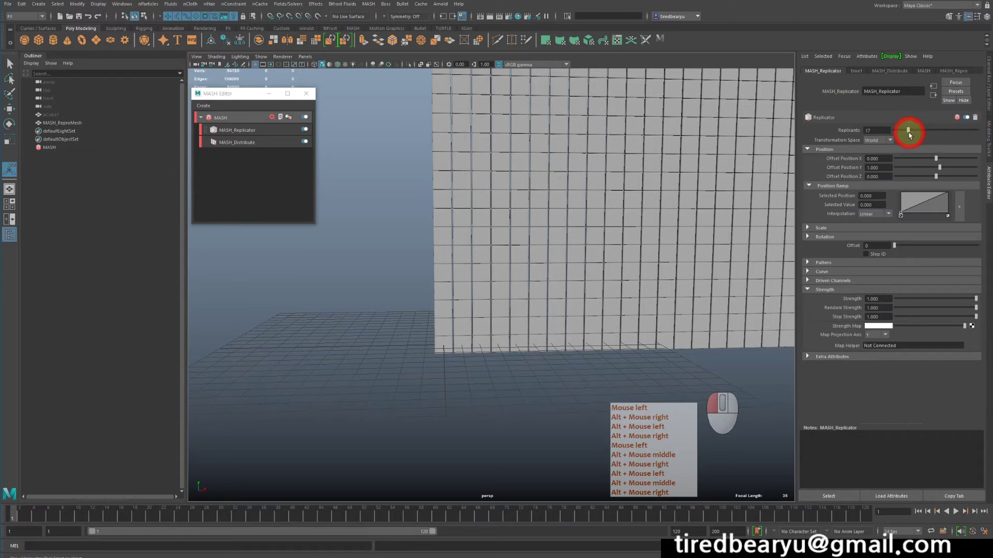
Step: Add an Offset node to the MASH network of the block wall
{"action": "middle_click_drag", "start_coordinate": [395, 248], "coordinate": [387, 256], "text": "alt"}
{"action": "left_click_drag", "start_coordinate": [387, 256], "coordinate": [386, 261], "text": "alt"}
{"action": "right_click_drag", "start_coordinate": [386, 261], "coordinate": [466, 240], "text": "alt"}
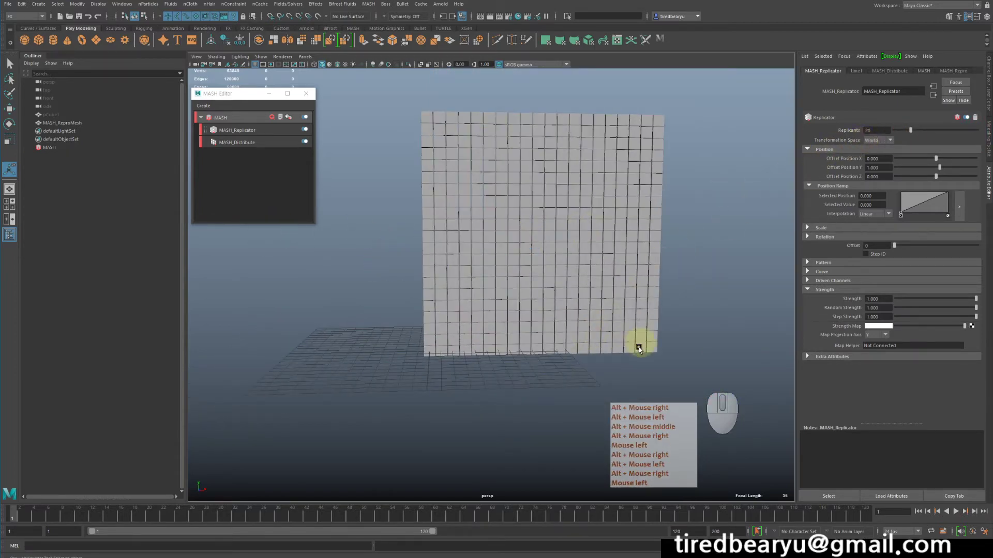
{"action": "left_click_drag", "start_coordinate": [663, 357], "coordinate": [657, 350], "text": "alt"}
{"action": "right_click_drag", "start_coordinate": [656, 350], "coordinate": [696, 319], "text": "alt"}
{"action": "middle_click_drag", "start_coordinate": [696, 319], "coordinate": [683, 336], "text": "alt"}
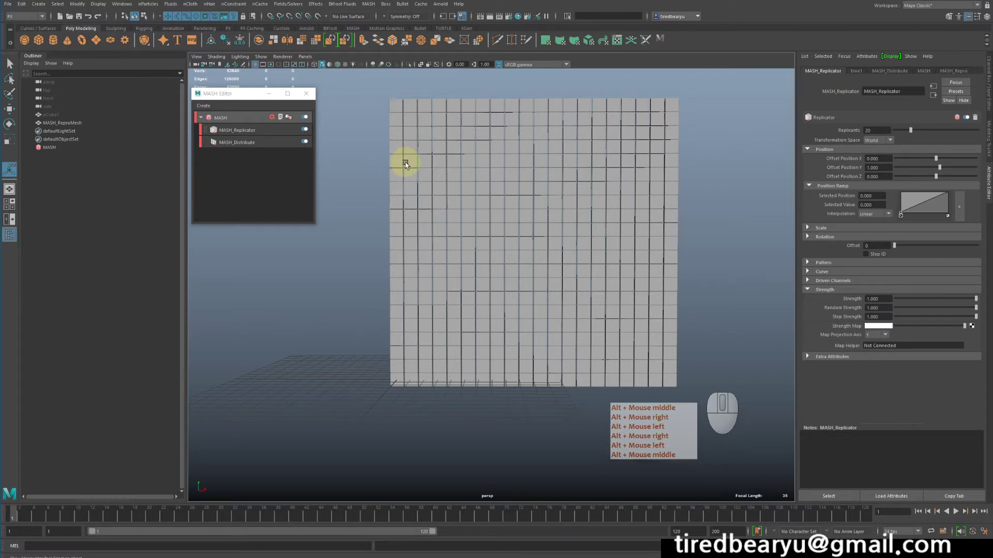
{"action": "left_click", "coordinate": [220, 118]}
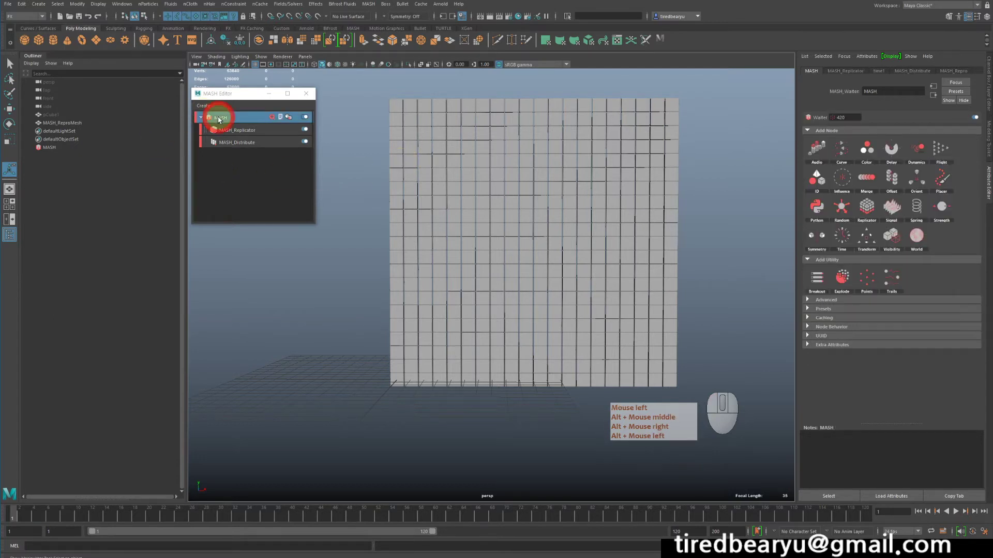
{"action": "middle_click_drag", "start_coordinate": [612, 197], "coordinate": [599, 215], "text": "alt"}
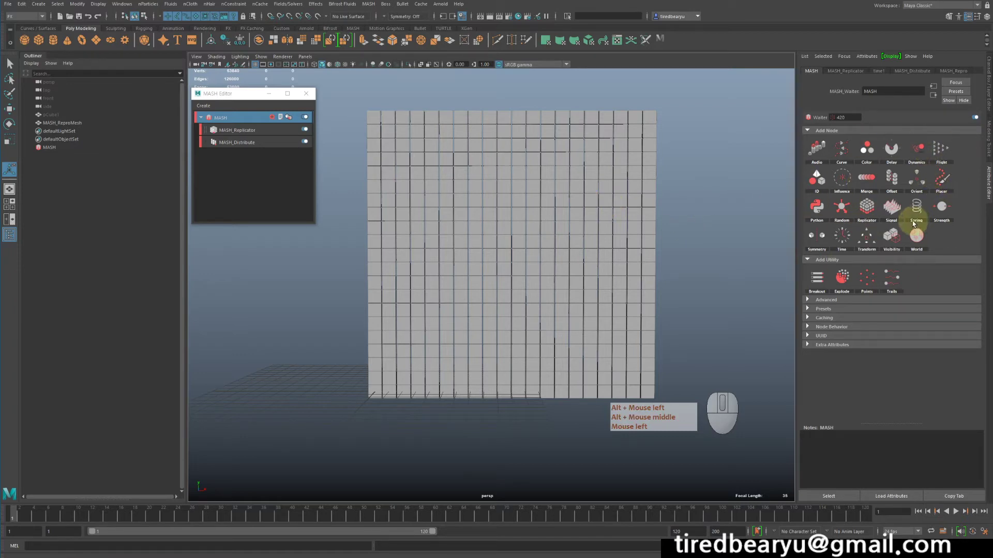
{"action": "left_click", "coordinate": [893, 179]}
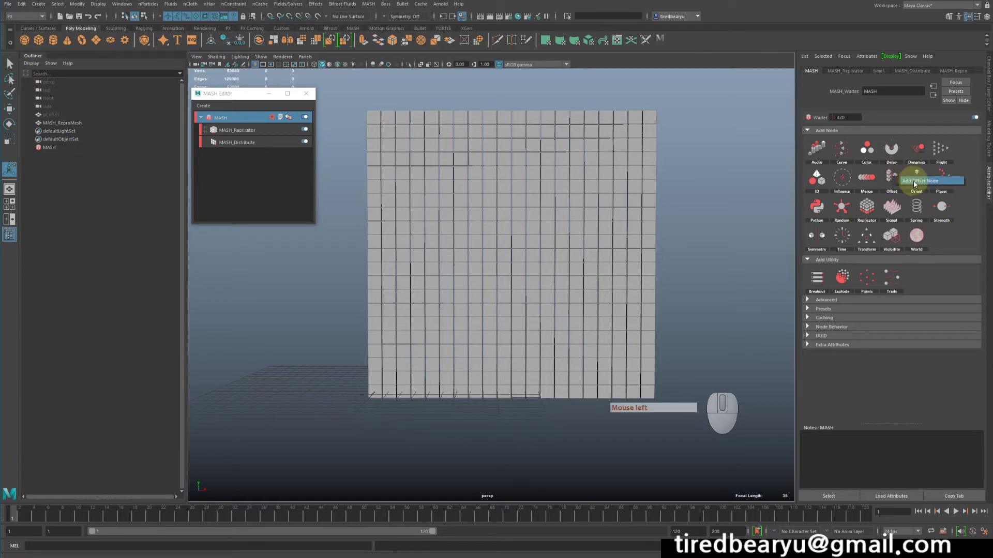
{"action": "left_click", "coordinate": [913, 181]}
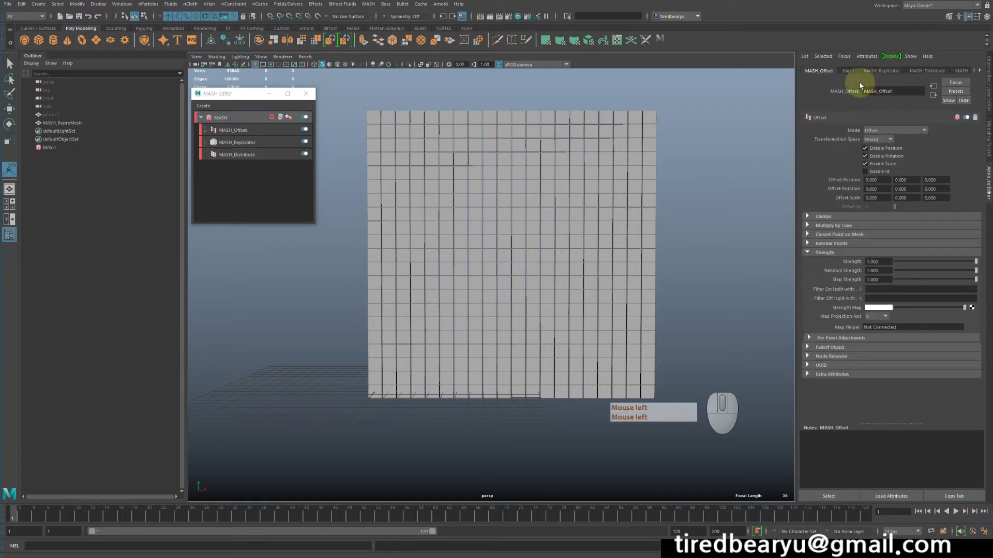
Step: Test the Offset node by setting Offset Position X to 10 and resetting it to 0
{"action": "left_click_drag", "start_coordinate": [732, 204], "coordinate": [640, 231], "text": "alt"}
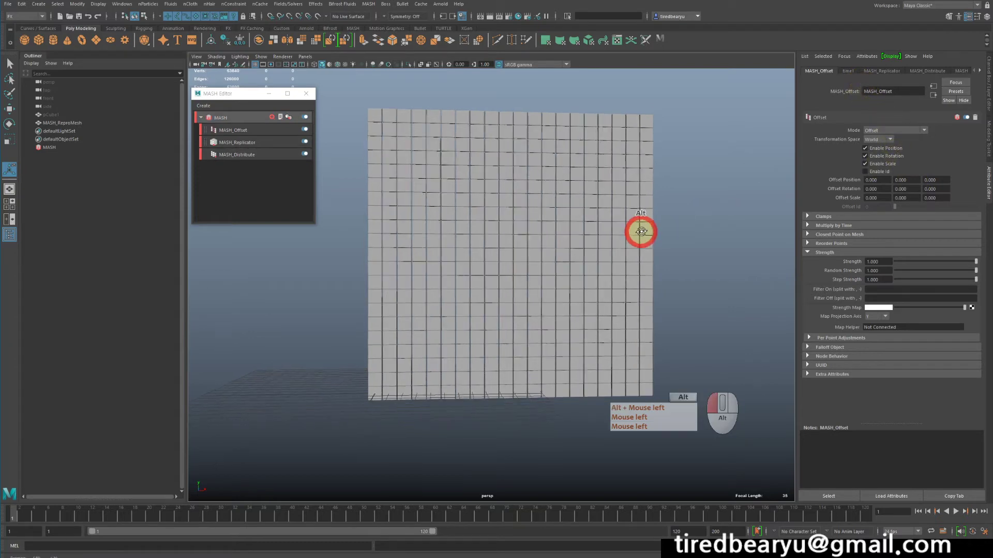
{"action": "middle_click_drag", "start_coordinate": [640, 231], "coordinate": [687, 228], "text": "alt"}
{"action": "left_click_drag", "start_coordinate": [687, 228], "coordinate": [690, 228], "text": "alt"}
{"action": "middle_click_drag", "start_coordinate": [731, 214], "coordinate": [711, 209], "text": "alt"}
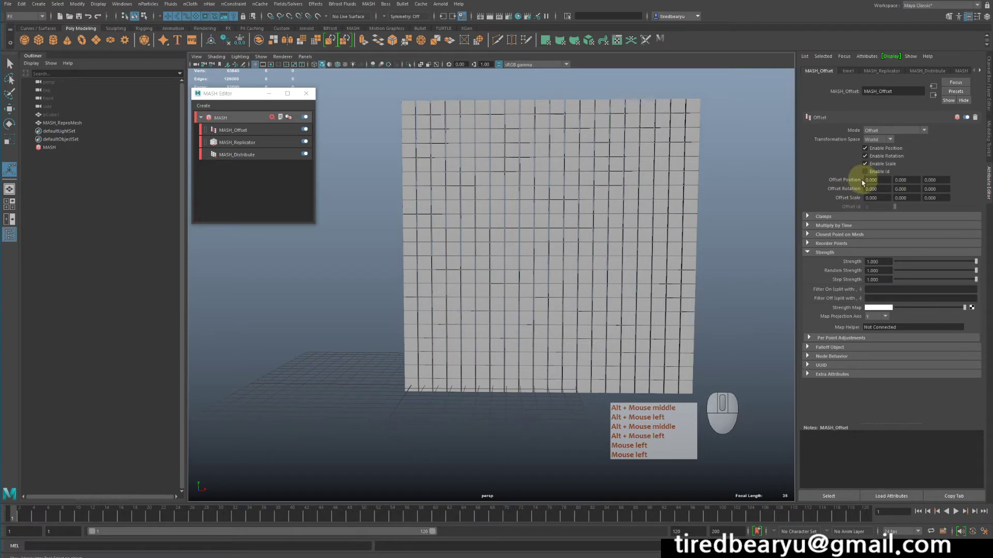
{"action": "left_click", "coordinate": [860, 200]}
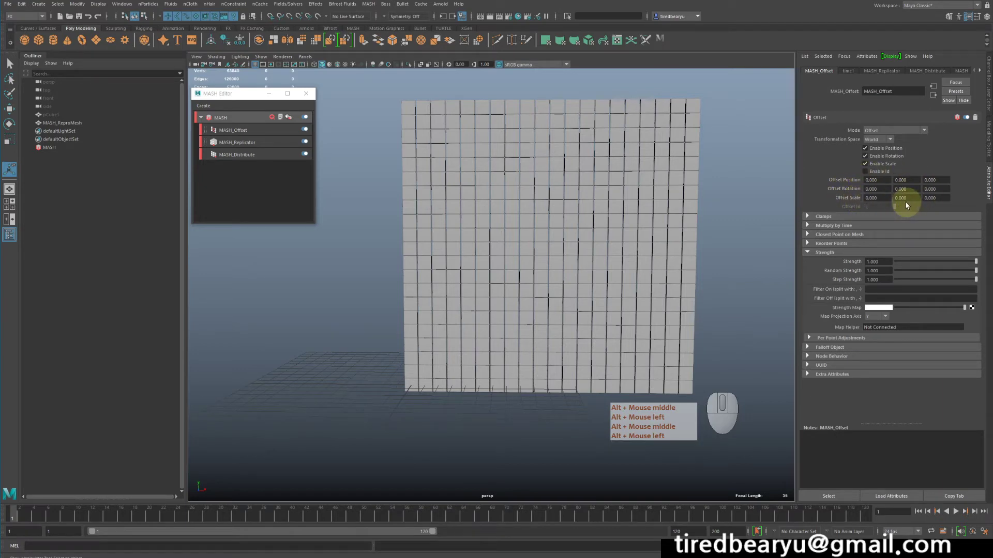
{"action": "left_click", "coordinate": [874, 179]}
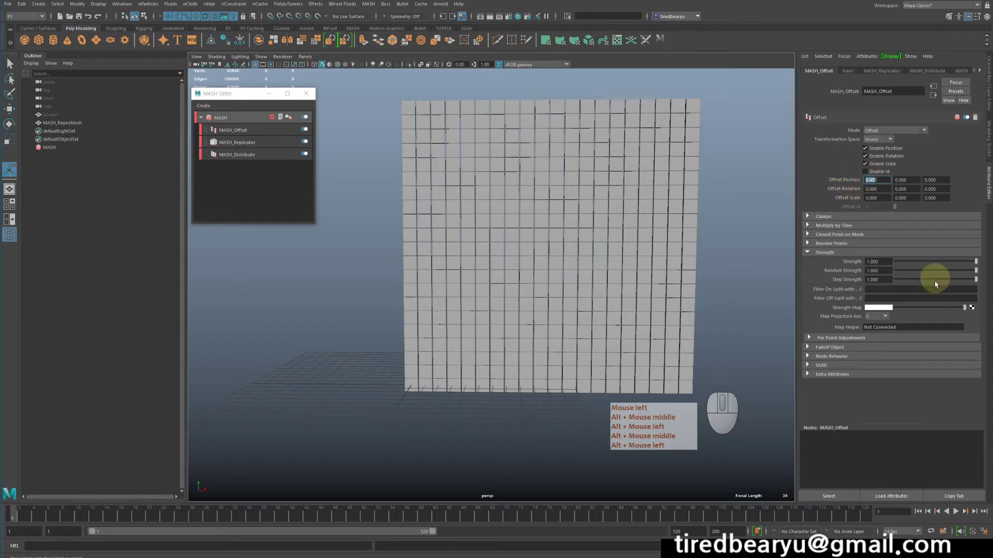
{"action": "key", "text": "BackSpace"}
{"action": "key", "text": "BackSpace"}
{"action": "type", "text": "10"}
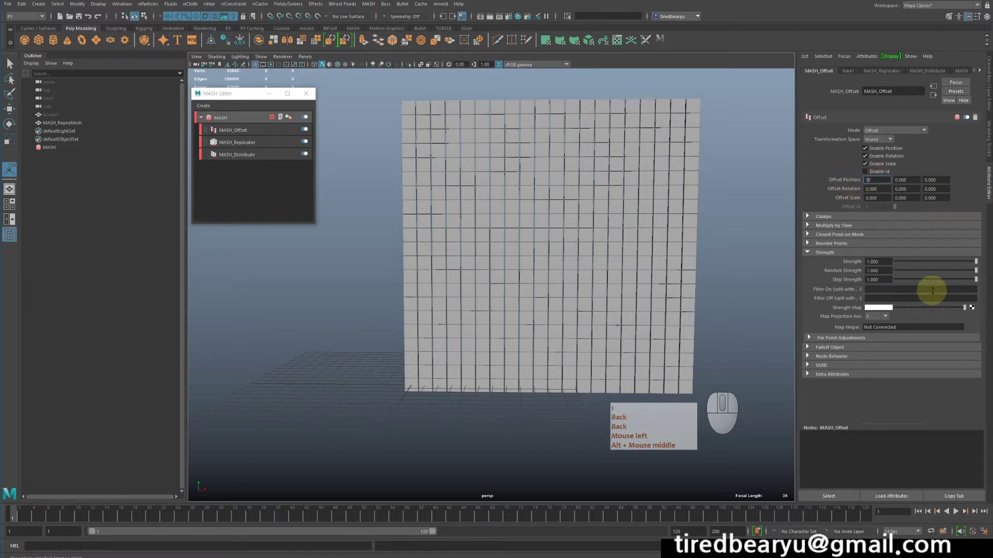
{"action": "key", "text": "Return"}
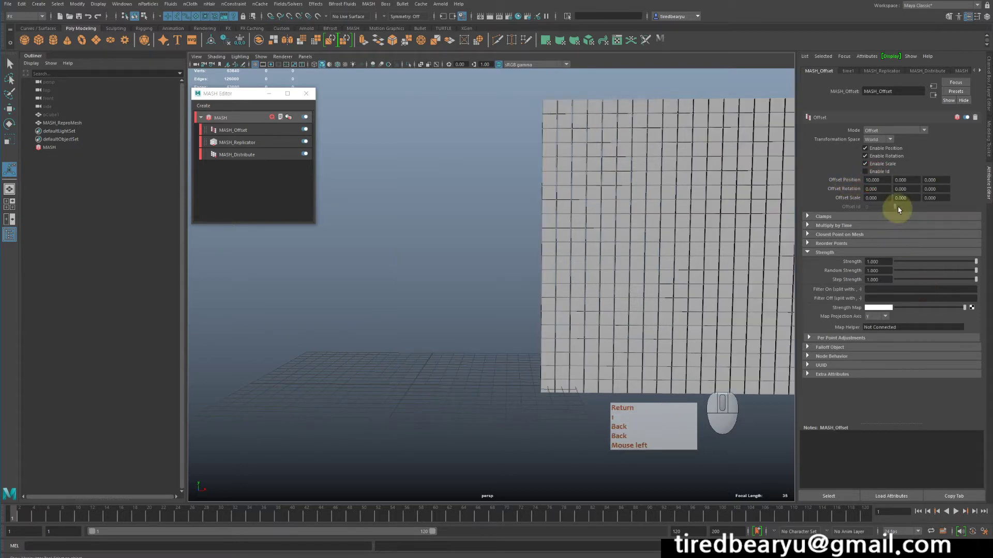
{"action": "double_click", "coordinate": [884, 180]}
{"action": "type", "text": "0"}
{"action": "key", "text": "Return"}
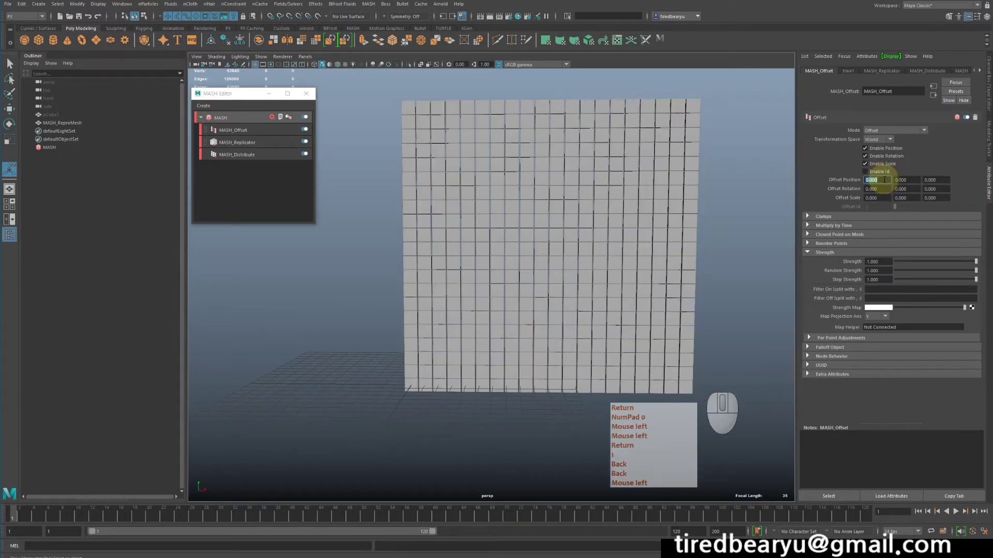
Step: Try an Offset Rotation Y of 50 on the blocks, and reset the rotation to 0
{"action": "left_click", "coordinate": [900, 188]}
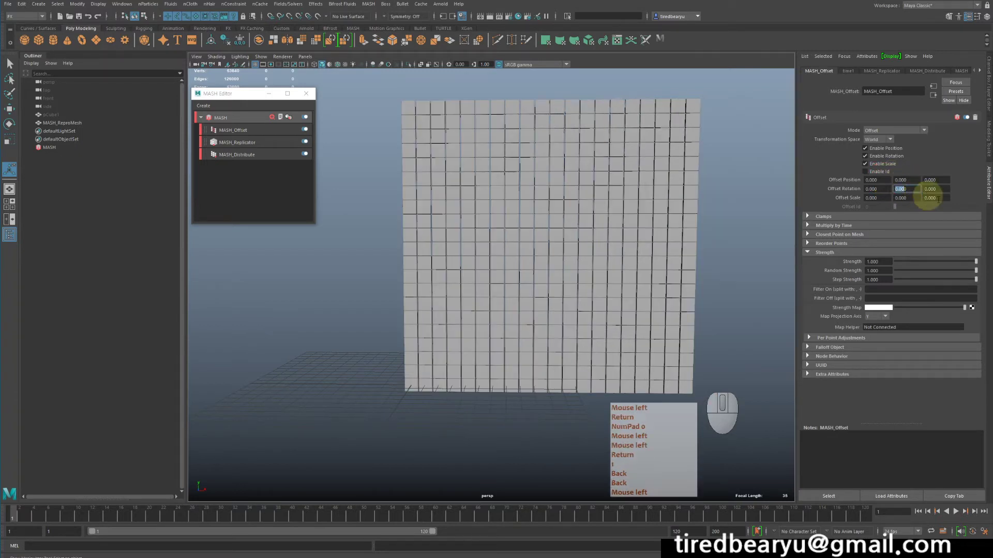
{"action": "type", "text": "500"}
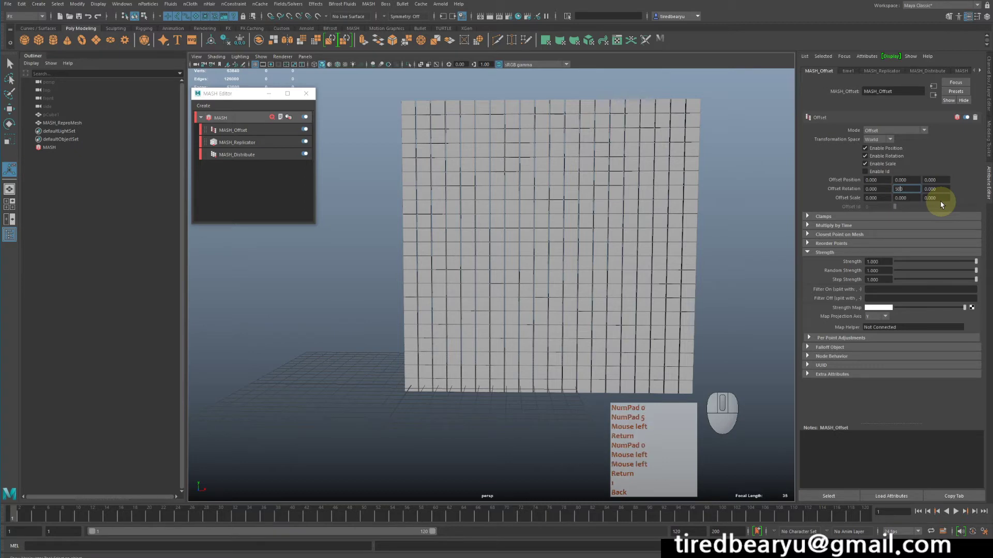
{"action": "key", "text": "Return"}
{"action": "type", "text": "50"}
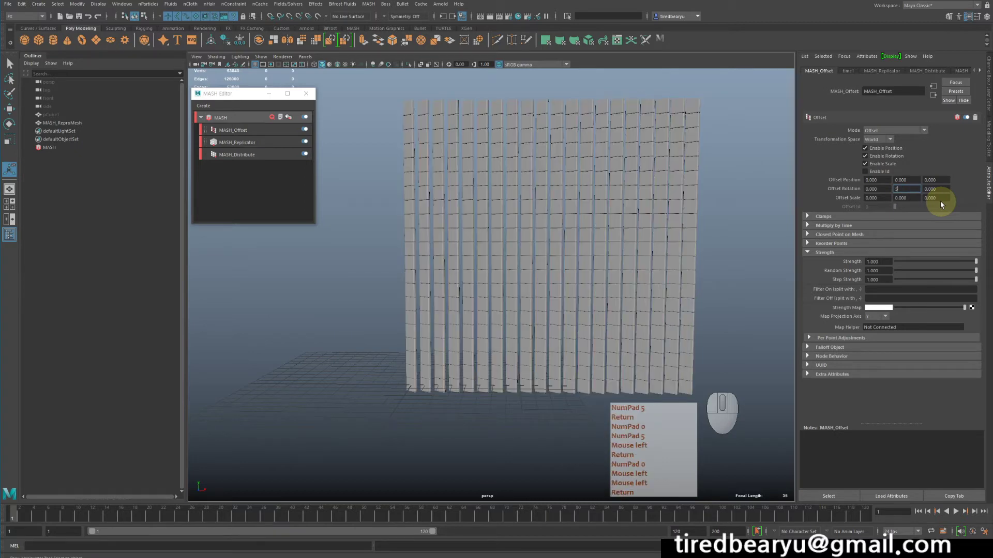
{"action": "key", "text": "Return"}
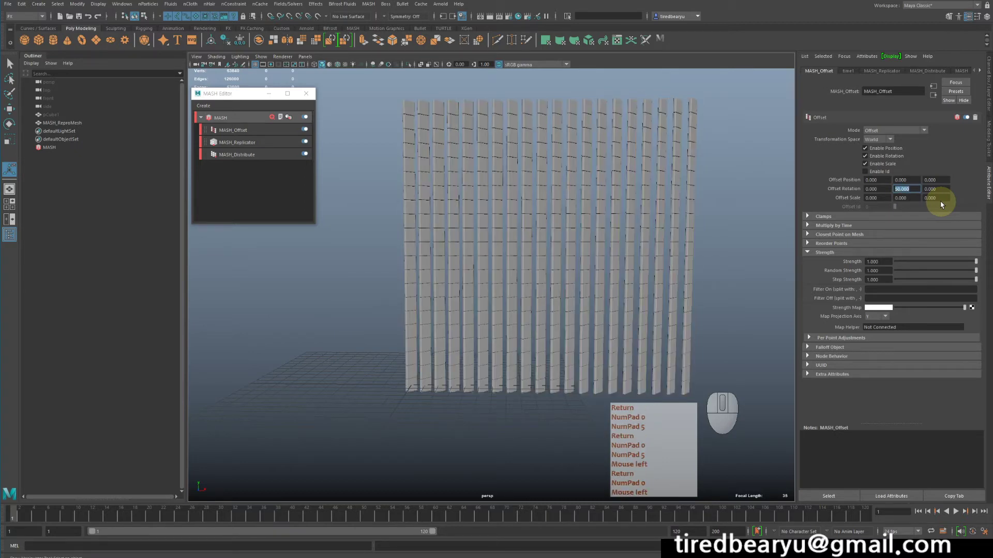
{"action": "left_click_drag", "start_coordinate": [566, 275], "coordinate": [580, 285], "text": "alt"}
{"action": "left_click_drag", "start_coordinate": [902, 189], "coordinate": [851, 188]}
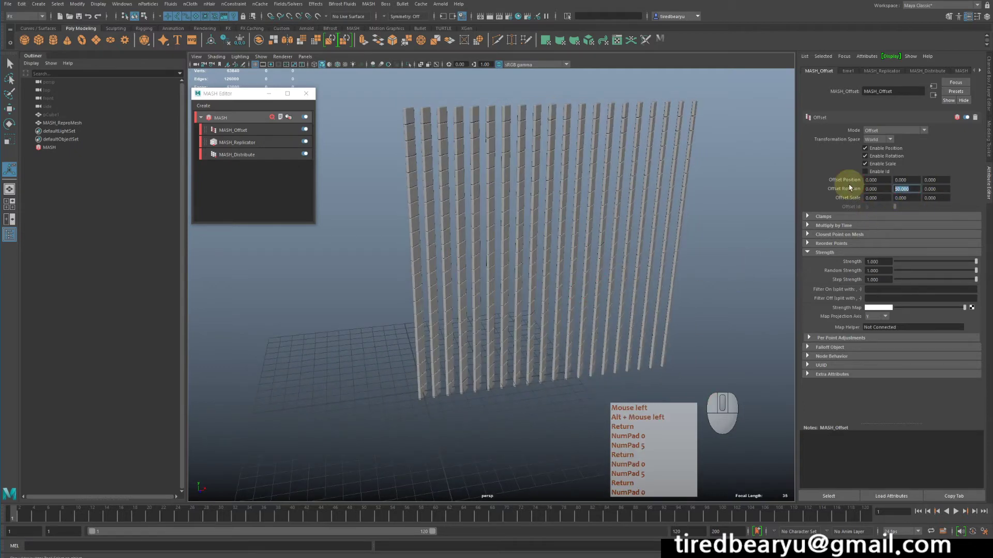
{"action": "key", "text": "Return"}
{"action": "type", "text": "0"}
{"action": "key", "text": "Return"}
{"action": "left_click_drag", "start_coordinate": [735, 209], "coordinate": [688, 196], "text": "alt"}
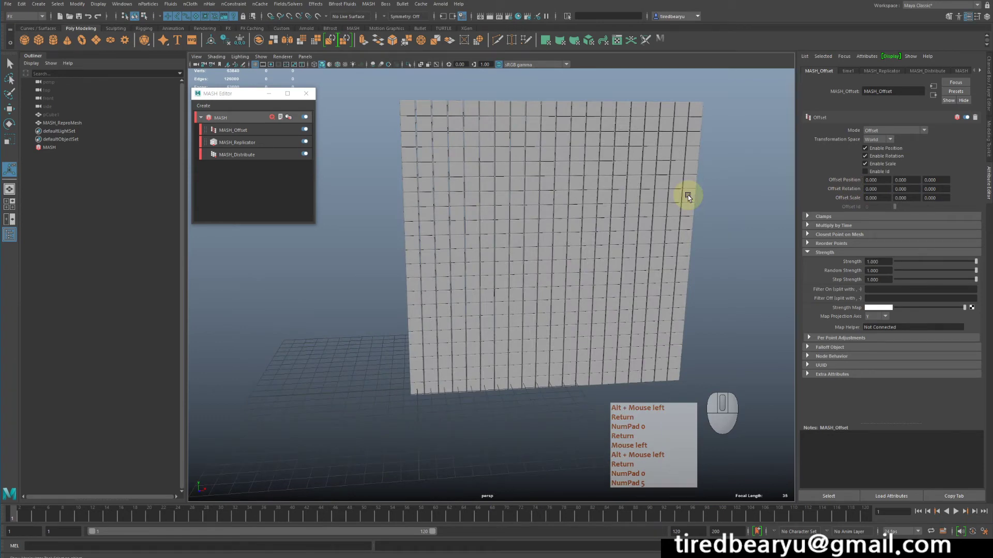
Step: Create a new falloff object for the Offset node
{"action": "left_click", "coordinate": [823, 347]}
{"action": "scroll", "coordinate": [879, 385], "scroll_direction": "down", "scroll_amount": 1}
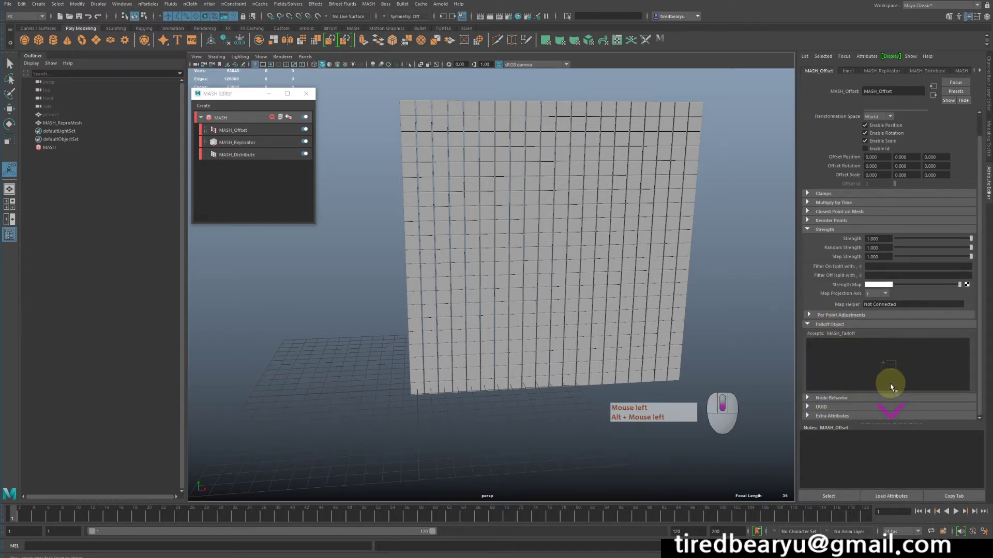
{"action": "right_click", "coordinate": [854, 345]}
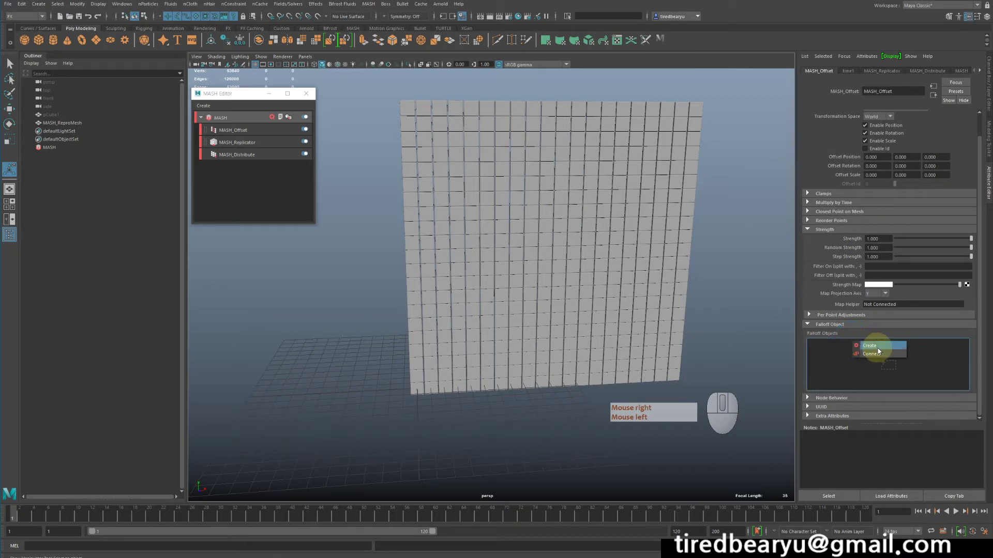
{"action": "left_click", "coordinate": [870, 346]}
Step: Move the falloff sphere up to about the wall's mid-height at its left edge, overlapping only part of the blocks
{"action": "right_click_drag", "start_coordinate": [611, 305], "coordinate": [455, 284], "text": "alt"}
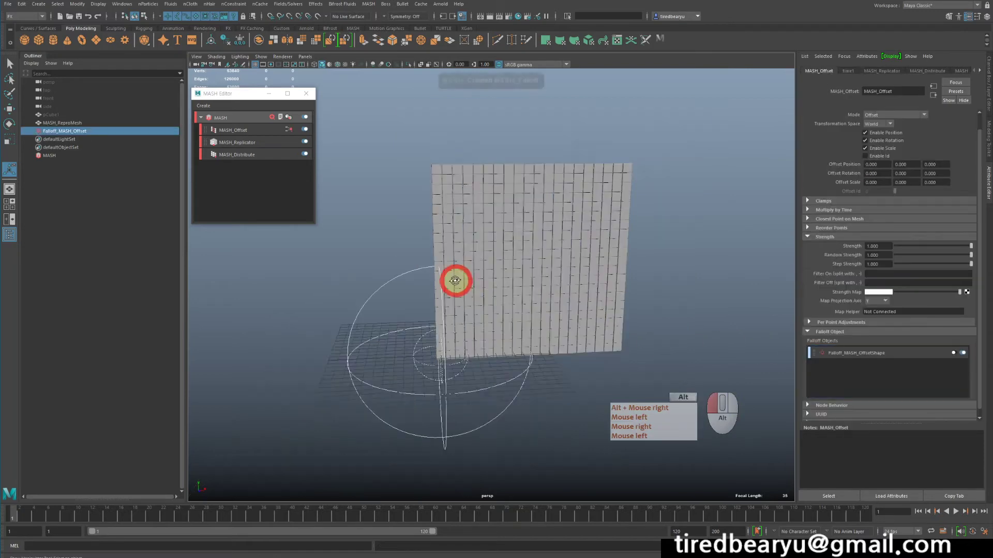
{"action": "left_click_drag", "start_coordinate": [454, 284], "coordinate": [449, 276], "text": "alt"}
{"action": "key", "text": "w"}
{"action": "left_click_drag", "start_coordinate": [465, 350], "coordinate": [441, 200]}
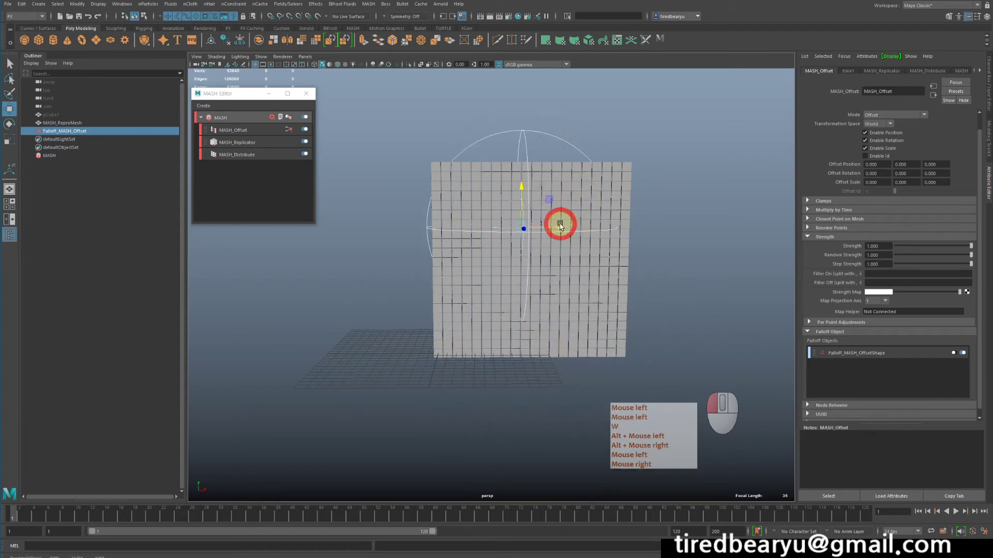
{"action": "left_click_drag", "start_coordinate": [560, 225], "coordinate": [459, 219]}
{"action": "middle_click_drag", "start_coordinate": [505, 235], "coordinate": [525, 262], "text": "alt"}
{"action": "left_click_drag", "start_coordinate": [525, 262], "coordinate": [743, 205], "text": "alt"}
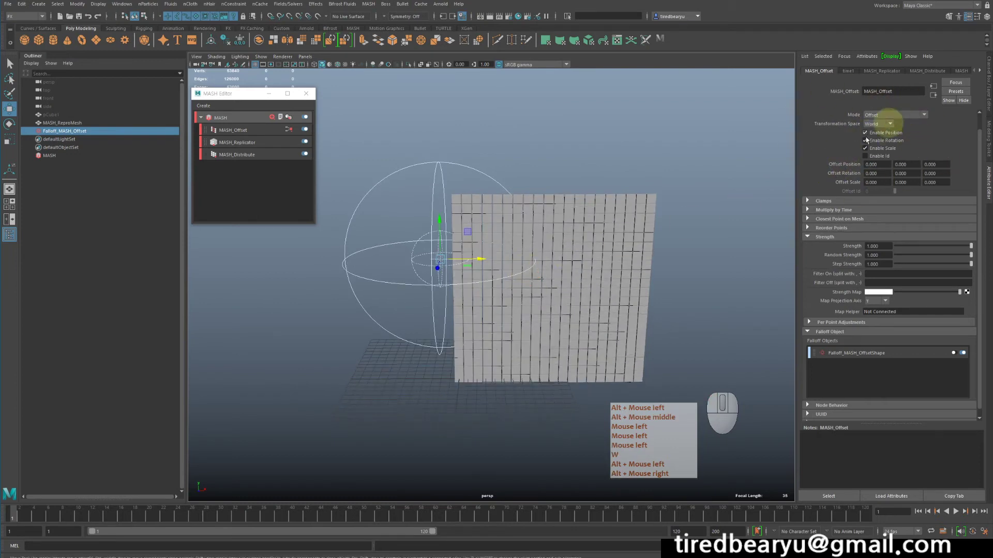
{"action": "mouse_move", "coordinate": [481, 259]}
{"action": "left_mouse_down"}
{"action": "mouse_move", "coordinate": [554, 260]}
{"action": "mouse_move", "coordinate": [461, 250]}
{"action": "mouse_move", "coordinate": [480, 253]}
{"action": "left_mouse_up"}
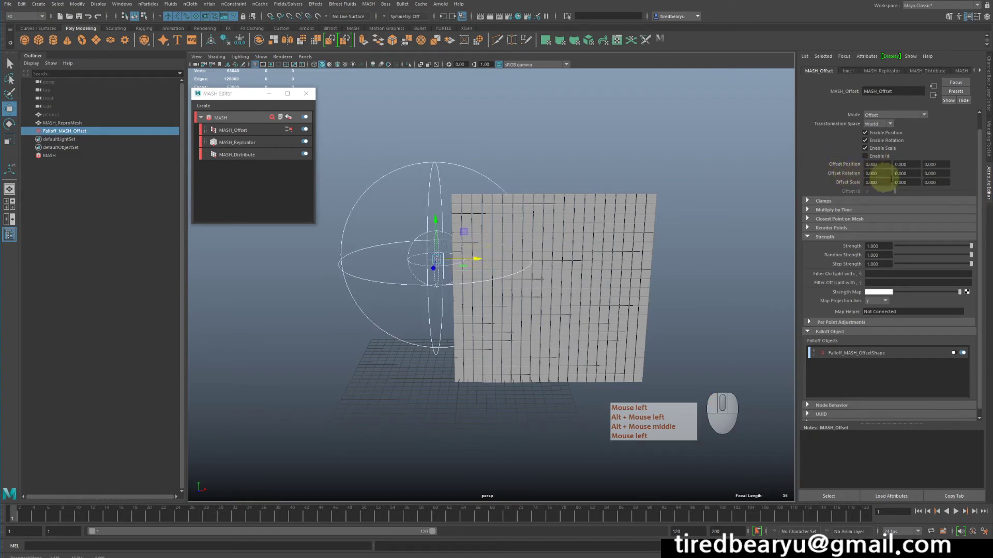
Step: Set the Offset node's Offset Rotation Y to 360
{"action": "left_click", "coordinate": [911, 174]}
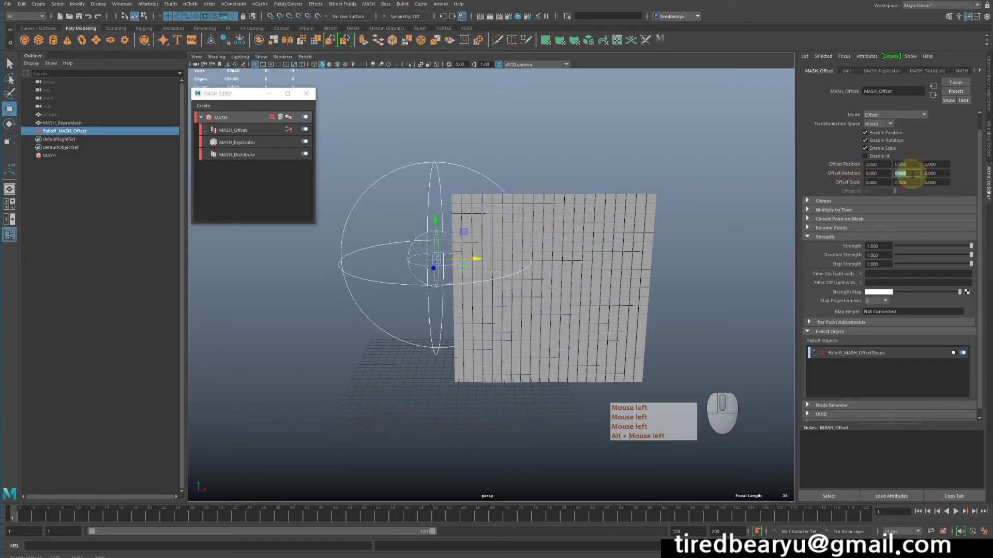
{"action": "type", "text": "360"}
{"action": "key", "text": "Return"}
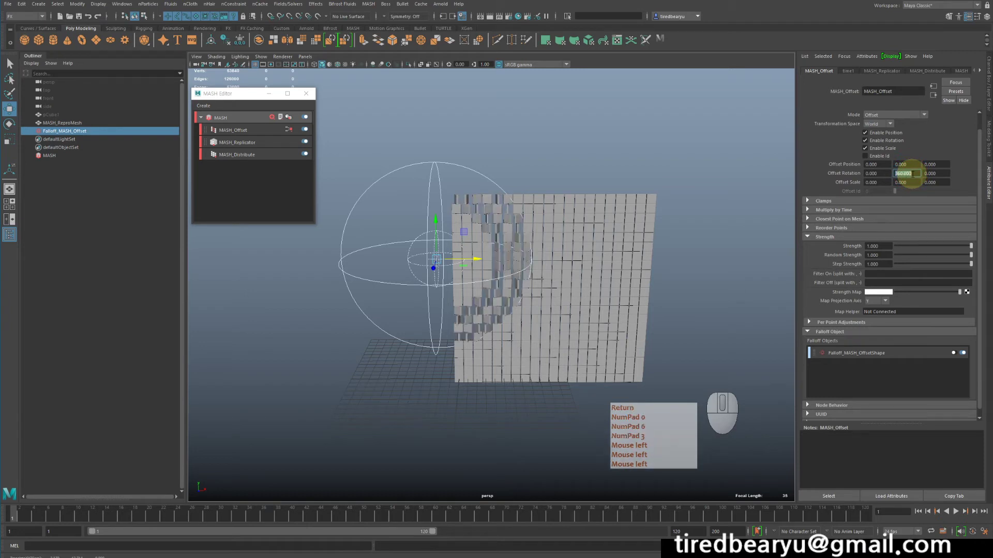
Step: Sweep the falloff sphere across the block wall and place it near the wall's centre
{"action": "left_click_drag", "start_coordinate": [472, 259], "coordinate": [417, 270]}
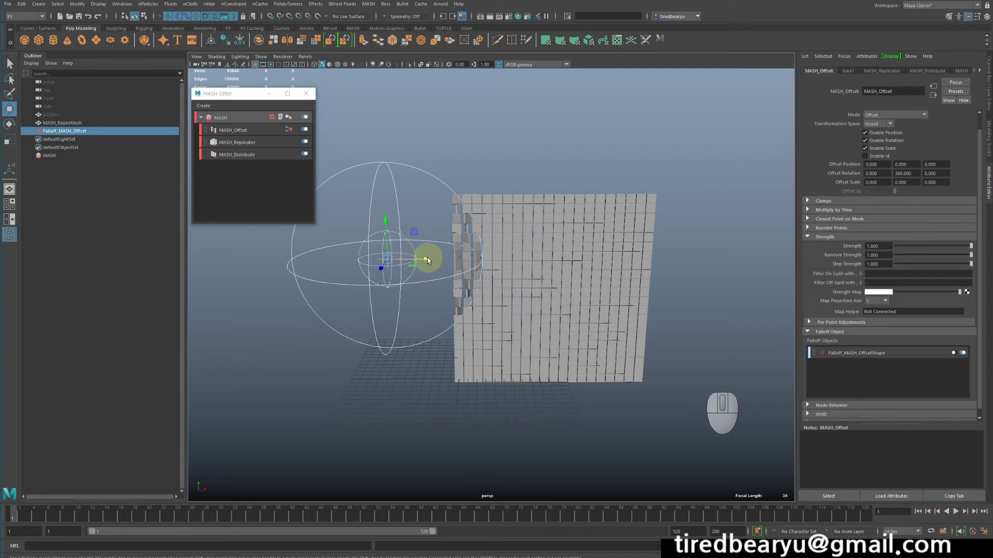
{"action": "left_click_drag", "start_coordinate": [427, 258], "coordinate": [523, 282]}
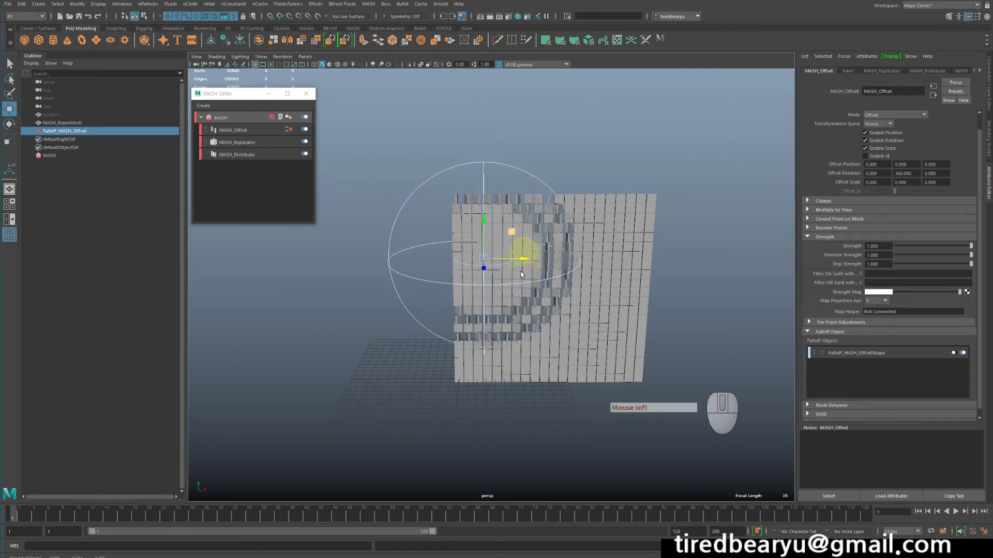
{"action": "left_click_drag", "start_coordinate": [512, 262], "coordinate": [574, 284]}
{"action": "left_click_drag", "start_coordinate": [538, 213], "coordinate": [546, 247]}
{"action": "left_click_drag", "start_coordinate": [567, 295], "coordinate": [579, 291]}
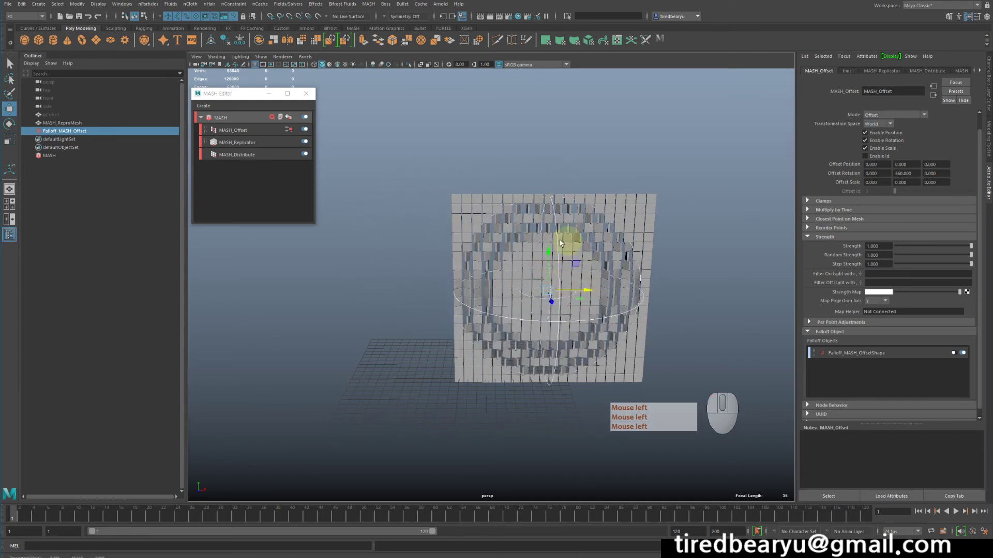
Step: Open the falloff object's attributes and try the Cube falloff shape, comparing it with Sphere
{"action": "left_click", "coordinate": [889, 353]}
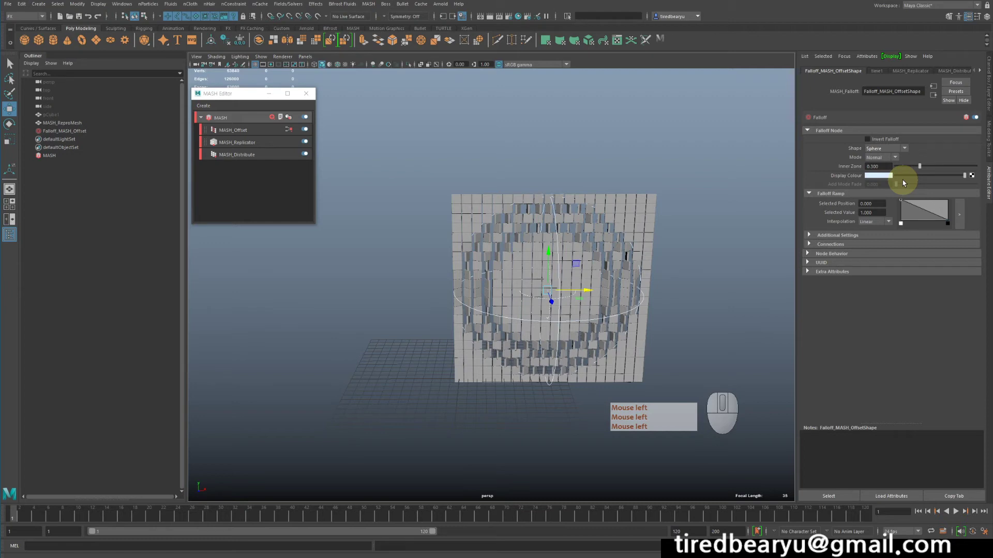
{"action": "left_click", "coordinate": [878, 149]}
{"action": "left_click", "coordinate": [880, 166]}
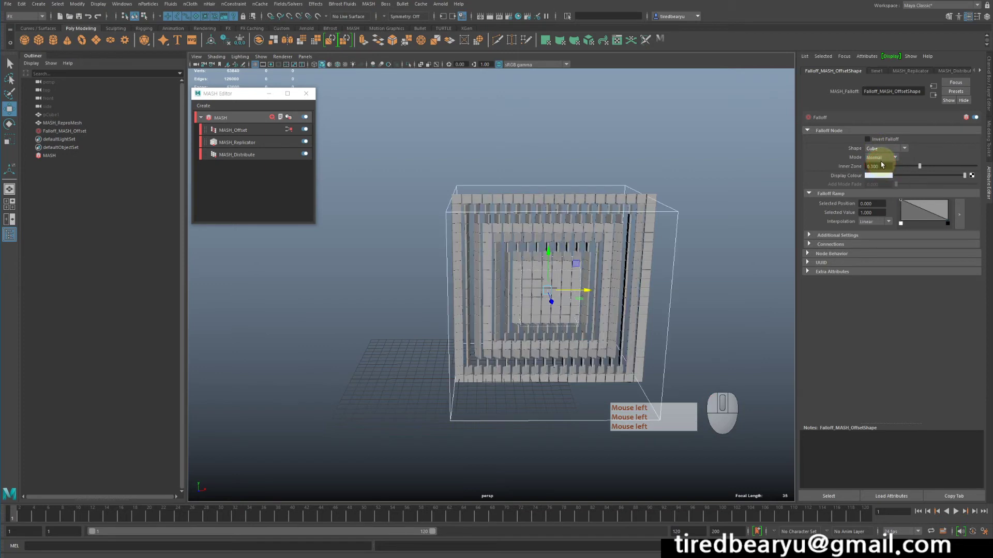
{"action": "left_click", "coordinate": [885, 150]}
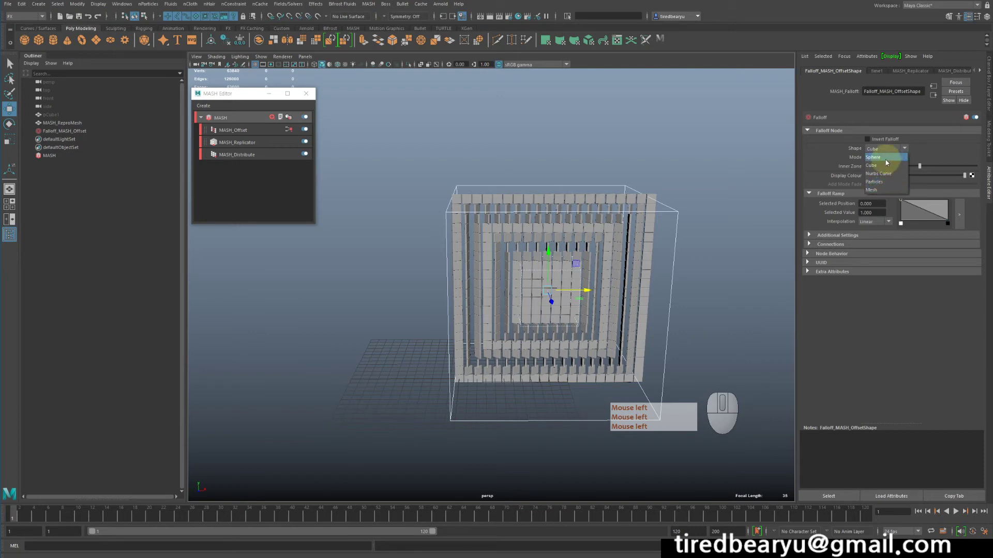
{"action": "left_click", "coordinate": [885, 157]}
{"action": "left_click", "coordinate": [883, 149]}
{"action": "left_click", "coordinate": [881, 165]}
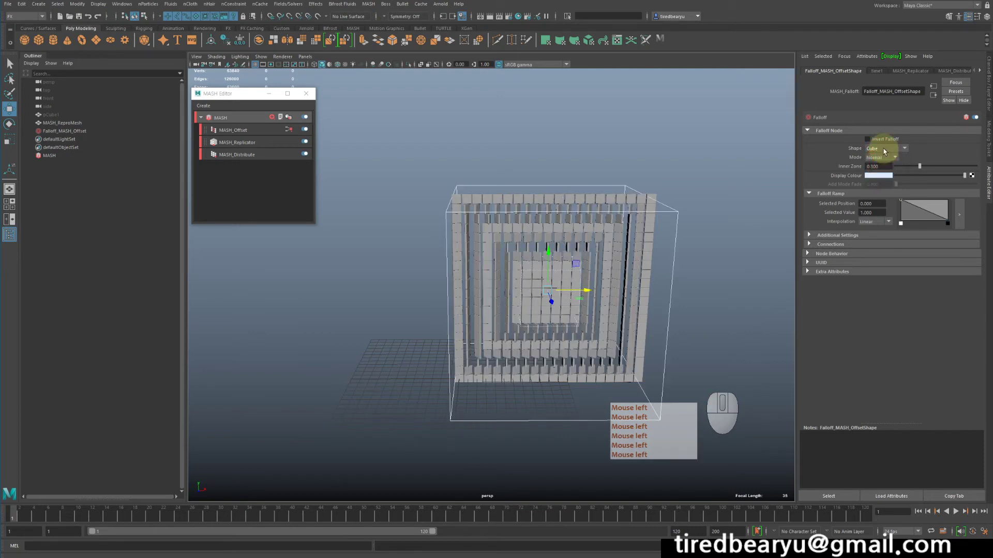
Step: Try the Nurbs Curve falloff shape and inspect its Additional Settings and Connections
{"action": "left_click", "coordinate": [885, 150]}
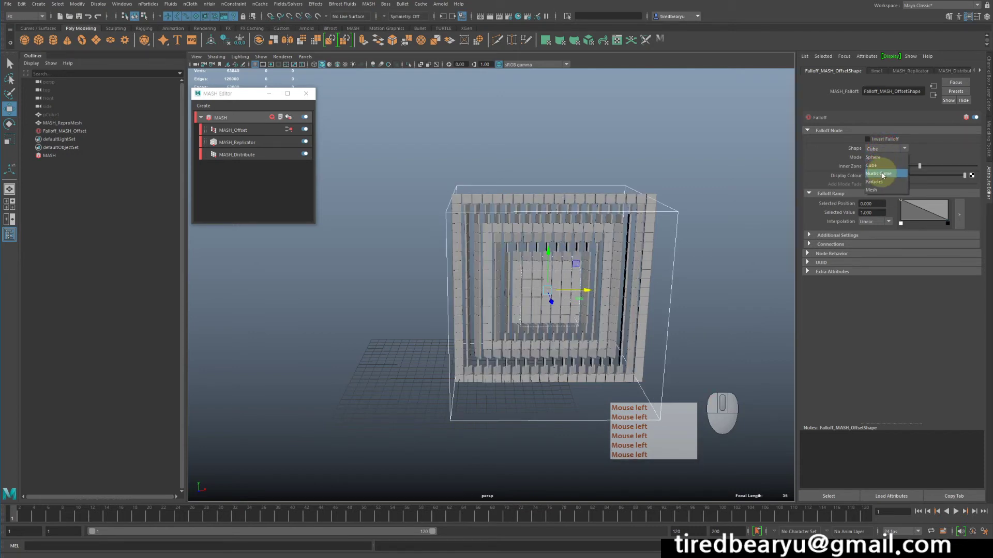
{"action": "left_click", "coordinate": [882, 175]}
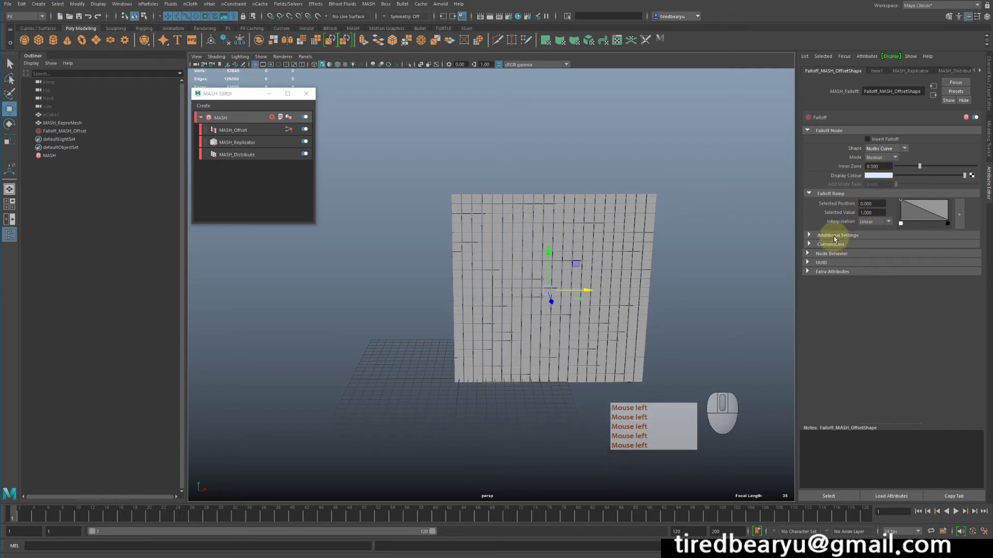
{"action": "left_click", "coordinate": [830, 236]}
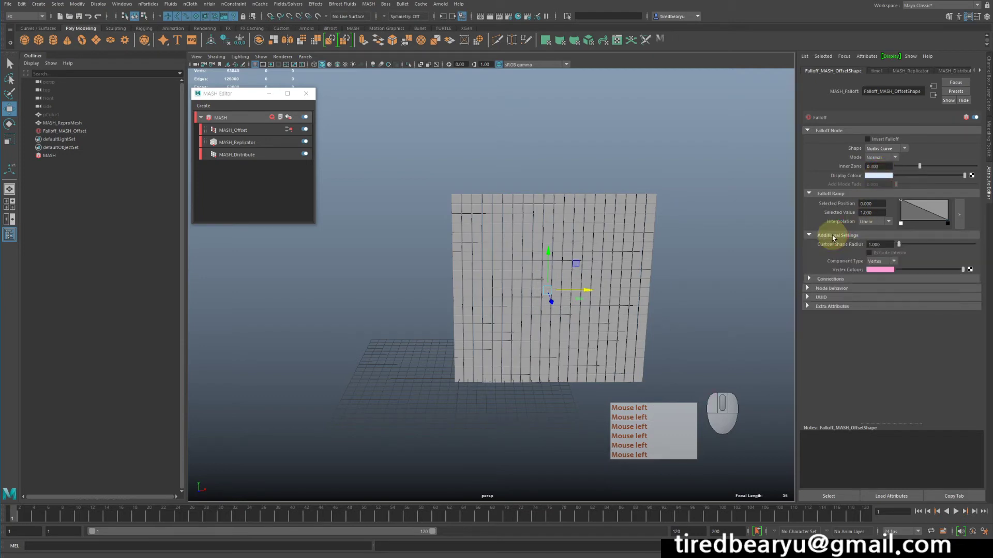
{"action": "left_click", "coordinate": [830, 236]}
{"action": "left_click", "coordinate": [833, 245]}
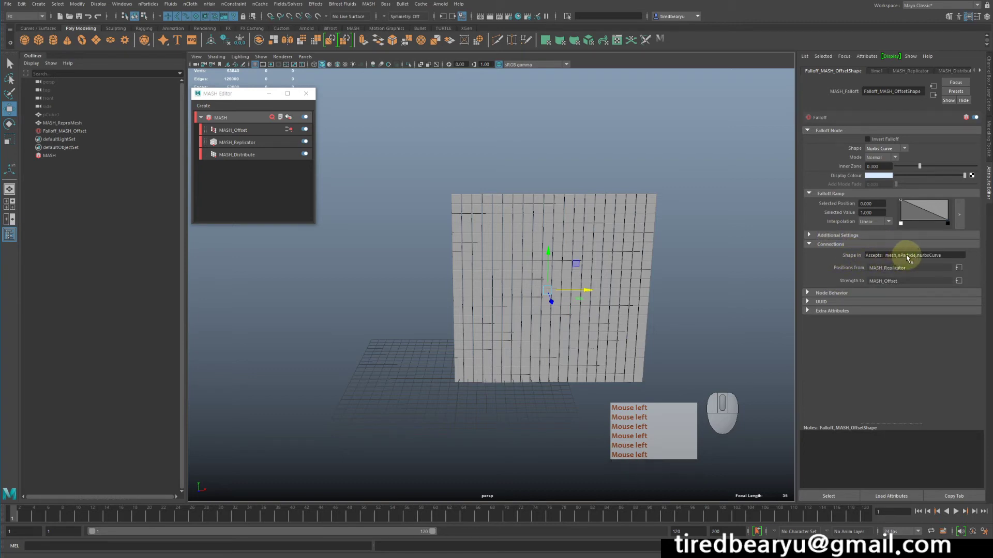
Step: Compare the Sphere and Cube falloff shapes again, and return the falloff shape to Sphere
{"action": "left_click", "coordinate": [884, 149]}
{"action": "left_click", "coordinate": [882, 152]}
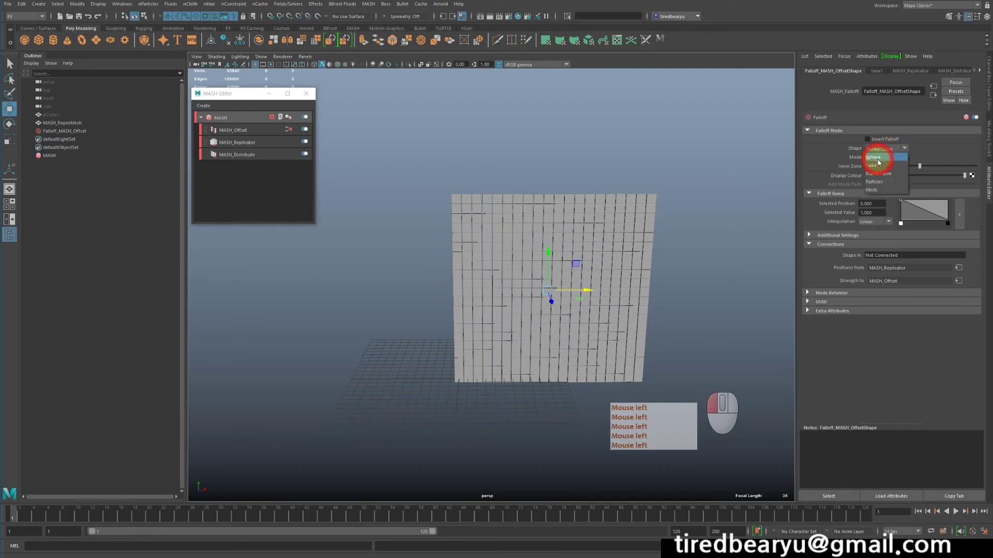
{"action": "left_click", "coordinate": [882, 149]}
{"action": "left_click", "coordinate": [885, 165]}
{"action": "left_click", "coordinate": [886, 148]}
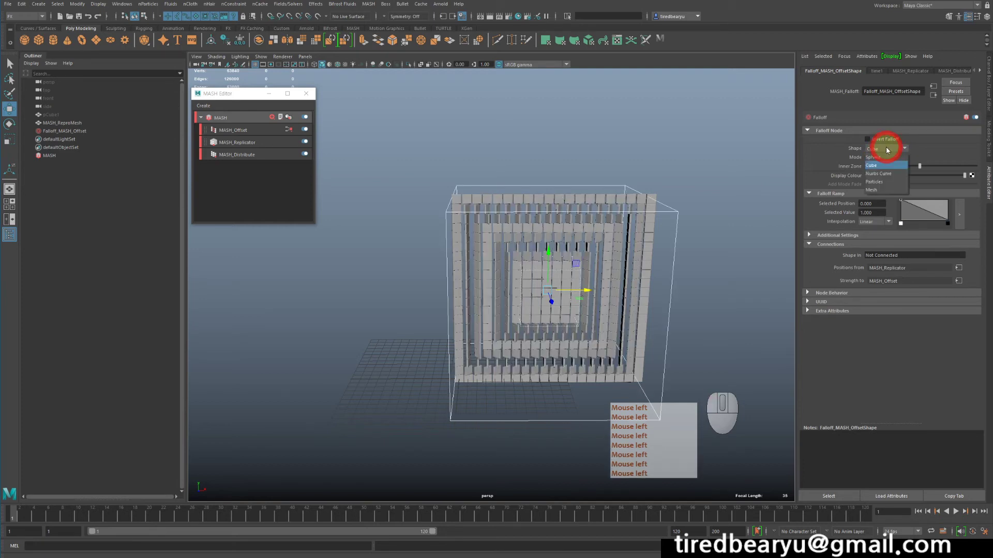
{"action": "left_click", "coordinate": [886, 157]}
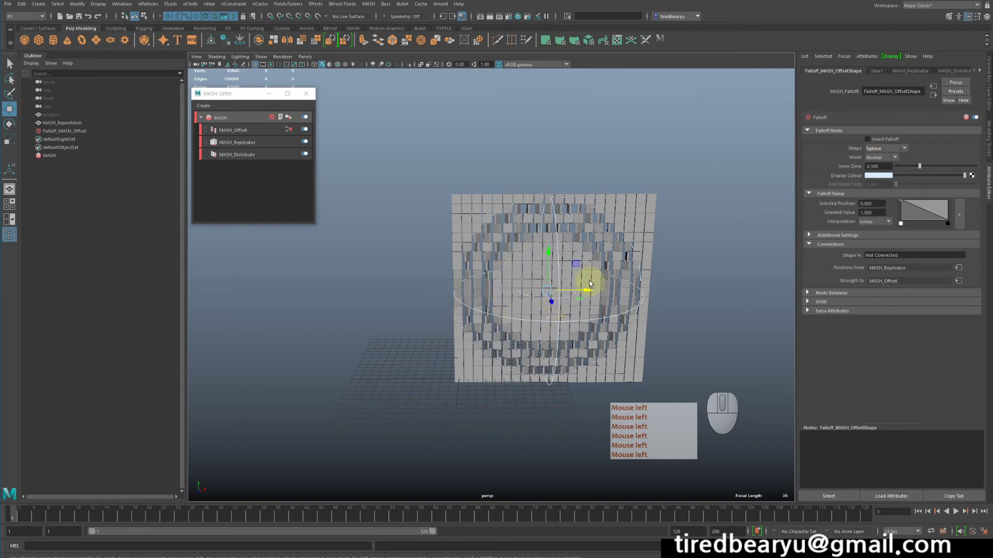
Step: Create a second falloff object for the Offset node and move it clear of the block wall, to the wall's upper left
{"action": "left_click", "coordinate": [931, 97]}
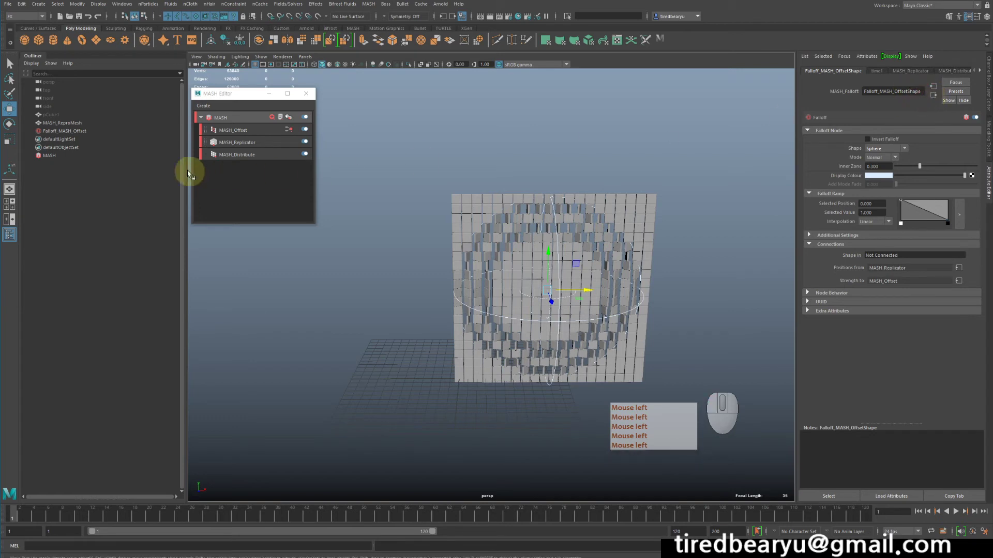
{"action": "left_click", "coordinate": [234, 131]}
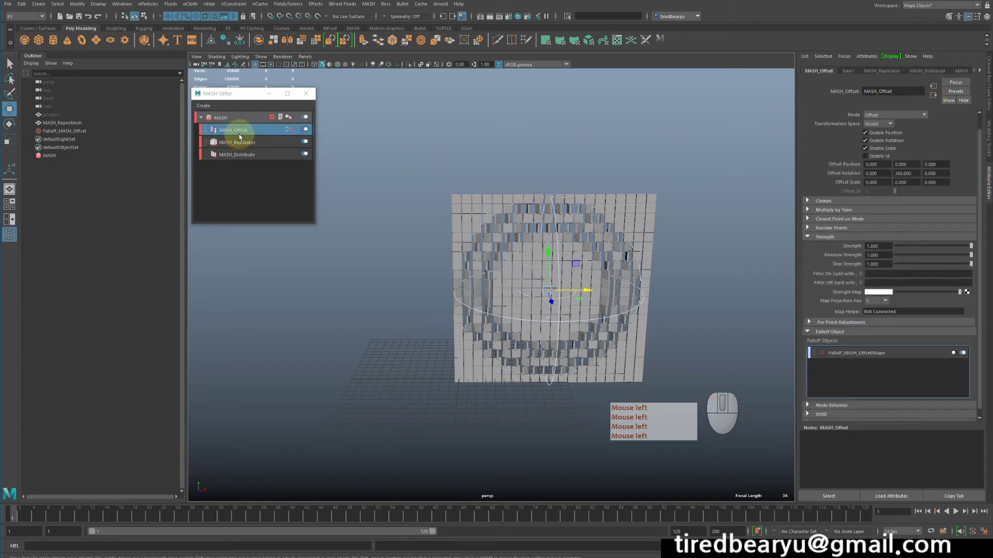
{"action": "right_click", "coordinate": [869, 377]}
{"action": "left_click", "coordinate": [890, 382]}
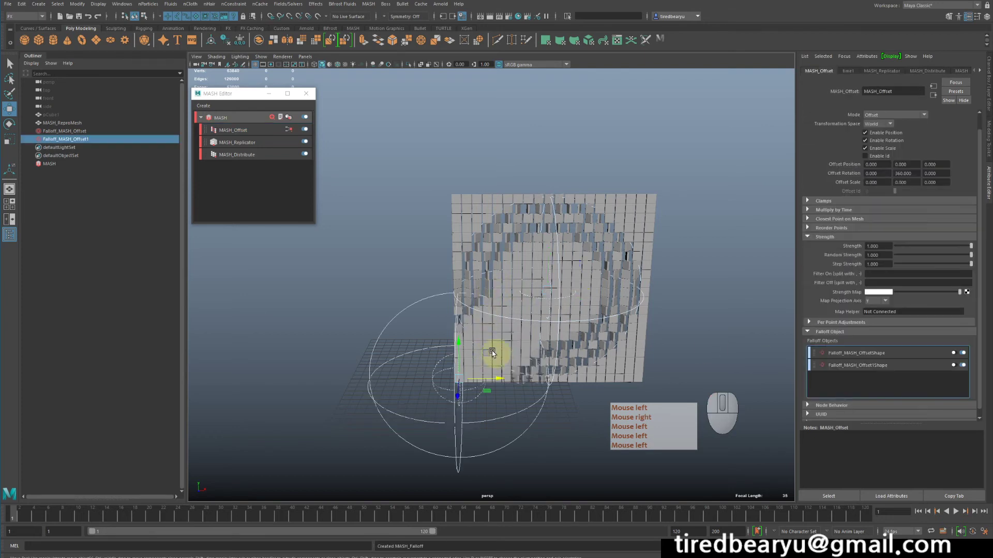
{"action": "left_click_drag", "start_coordinate": [460, 345], "coordinate": [385, 260]}
{"action": "left_click", "coordinate": [475, 223]}
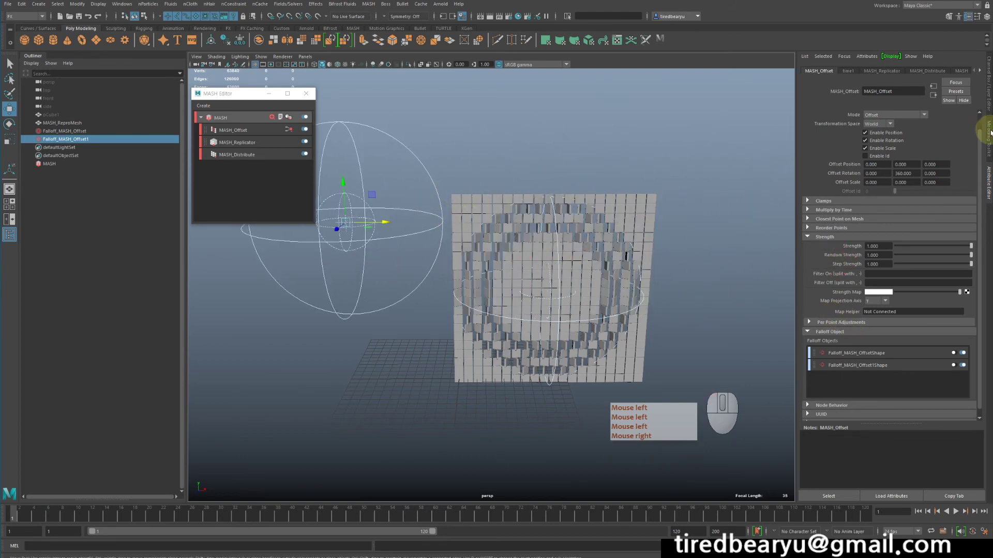
Step: Examine the Offset node's Strength, Random Strength and Step Strength settings
{"action": "left_click", "coordinate": [227, 130]}
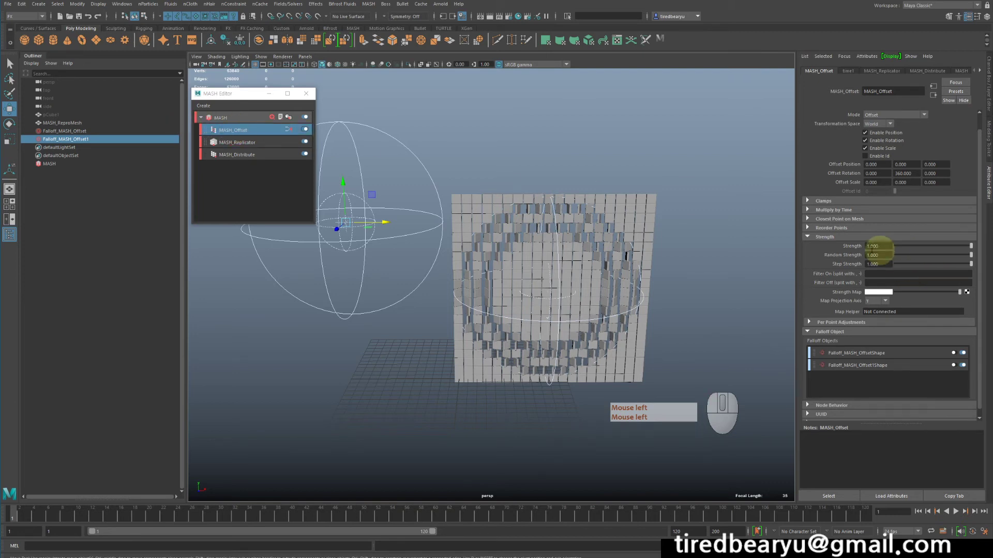
{"action": "scroll", "coordinate": [911, 253], "scroll_direction": "up", "scroll_amount": 1}
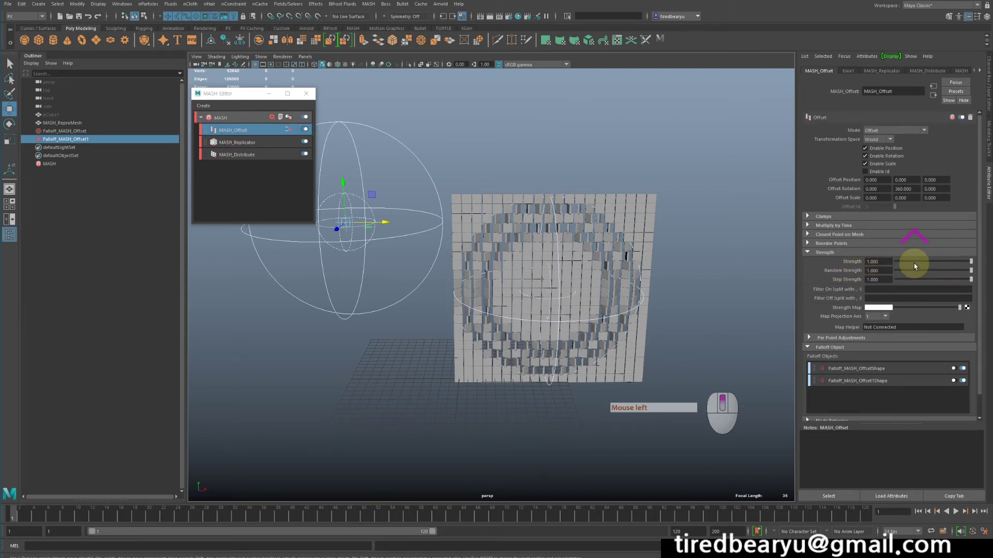
{"action": "left_click_drag", "start_coordinate": [926, 264], "coordinate": [980, 273]}
{"action": "left_click", "coordinate": [967, 270]}
{"action": "left_click_drag", "start_coordinate": [967, 274], "coordinate": [987, 279]}
{"action": "left_click_drag", "start_coordinate": [960, 261], "coordinate": [989, 288]}
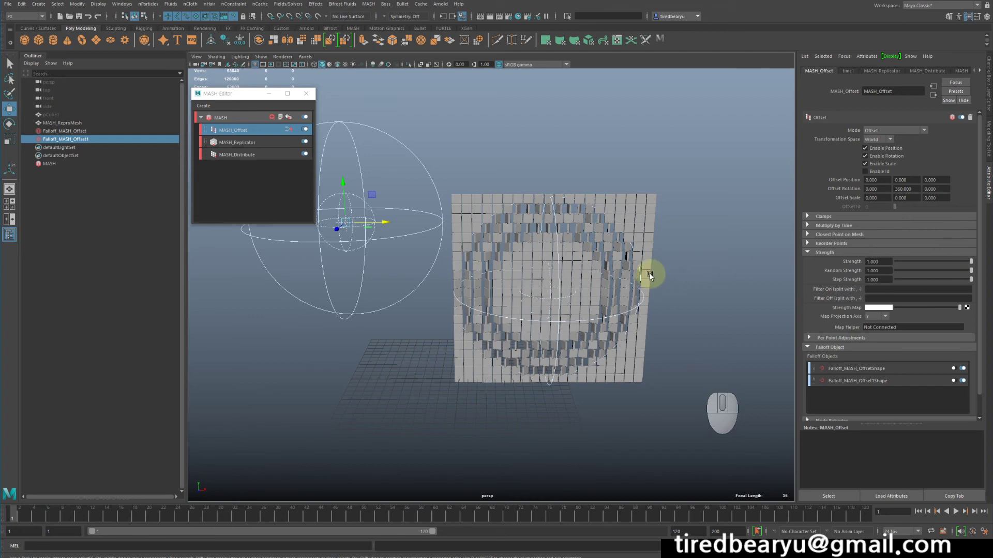
Step: Set the first falloff object's Inner Zone to 0 and switch its ramp to Smooth interpolation, slightly lowering the starting point
{"action": "left_click", "coordinate": [900, 369]}
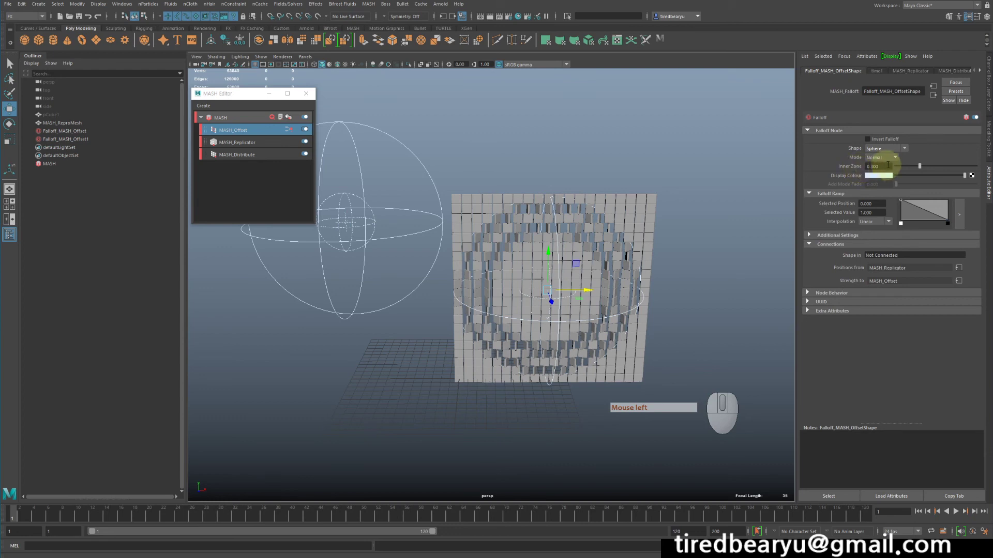
{"action": "left_click_drag", "start_coordinate": [914, 163], "coordinate": [887, 176]}
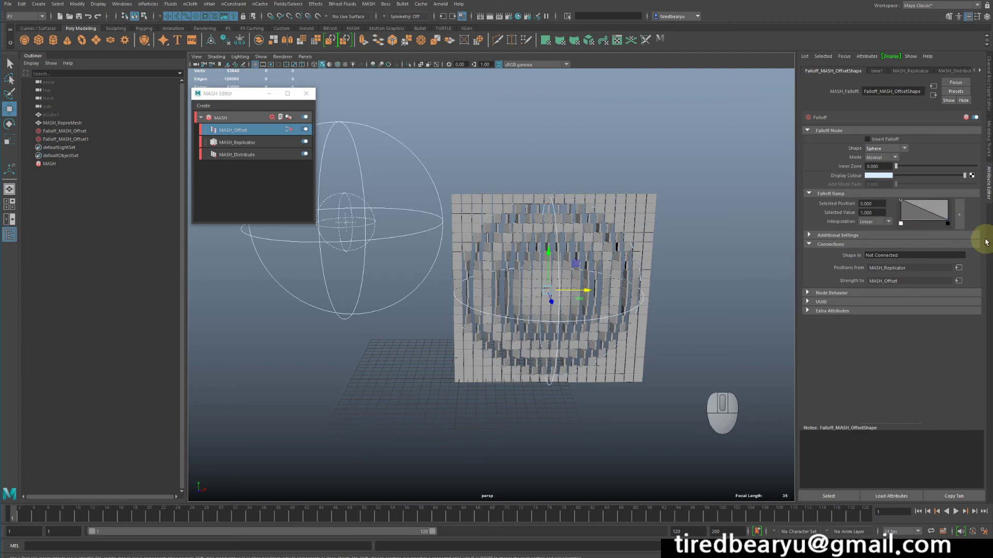
{"action": "left_click", "coordinate": [874, 221]}
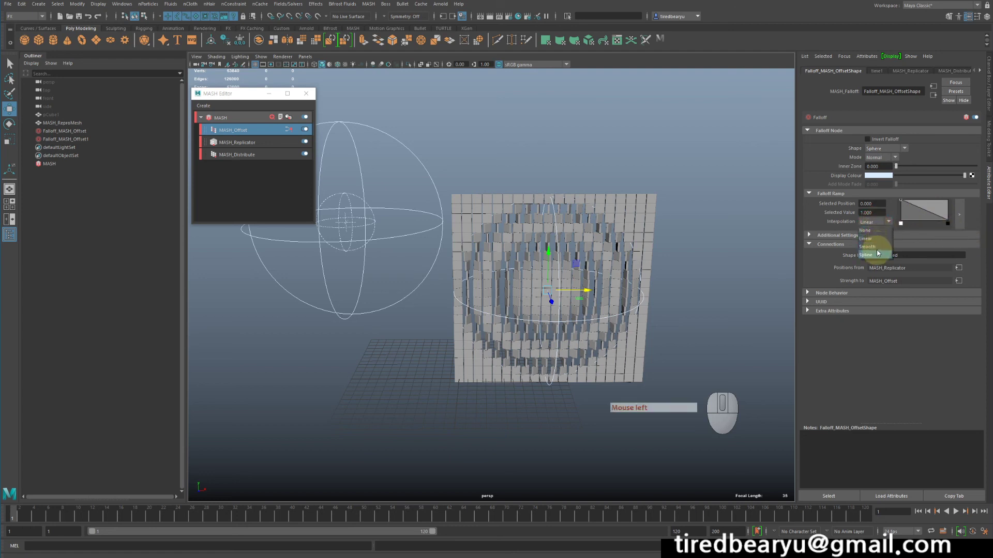
{"action": "left_click", "coordinate": [878, 248]}
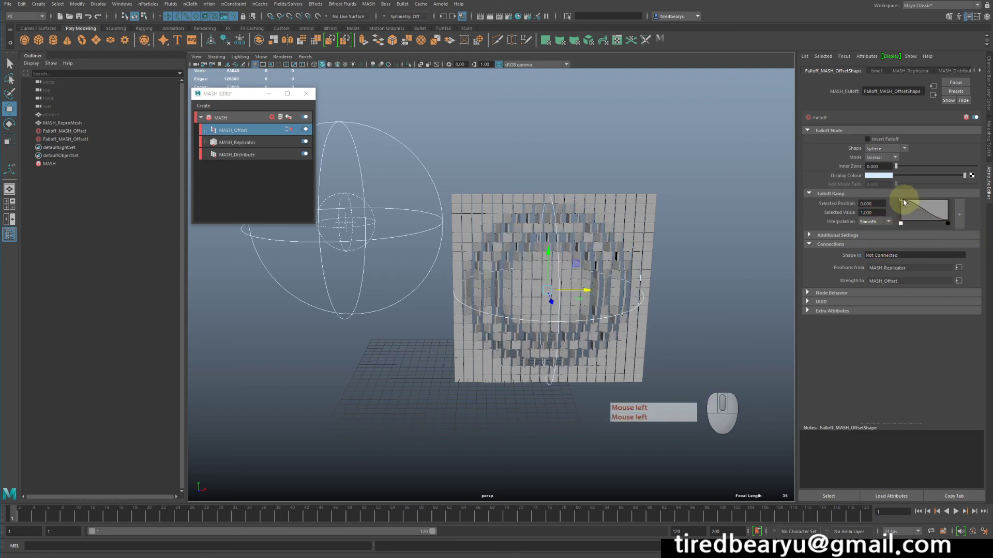
{"action": "mouse_move", "coordinate": [904, 201]}
{"action": "left_mouse_down"}
{"action": "mouse_move", "coordinate": [930, 200]}
{"action": "mouse_move", "coordinate": [896, 202]}
{"action": "left_mouse_up"}
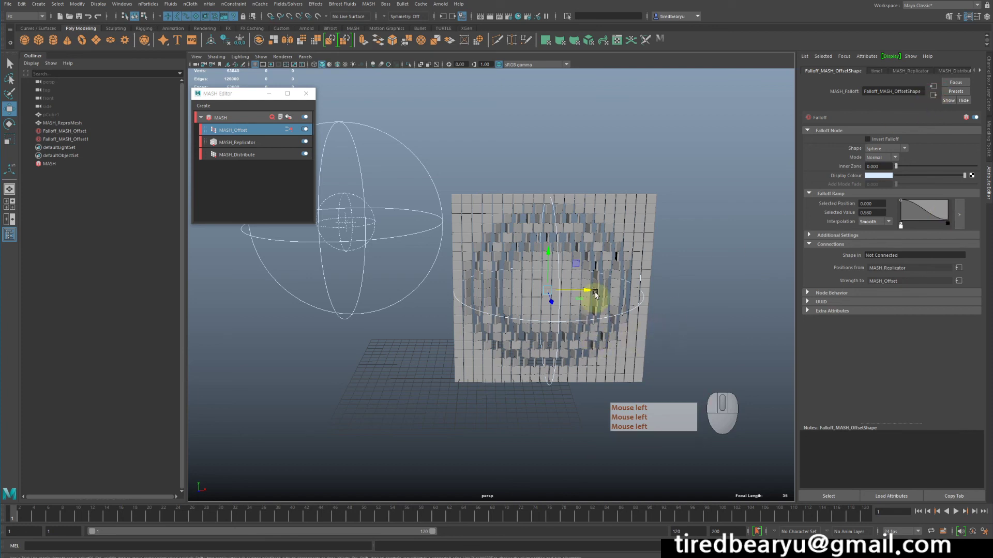
Step: Move the first falloff sphere sideways toward the left part of the block wall
{"action": "left_click_drag", "start_coordinate": [572, 289], "coordinate": [538, 296]}
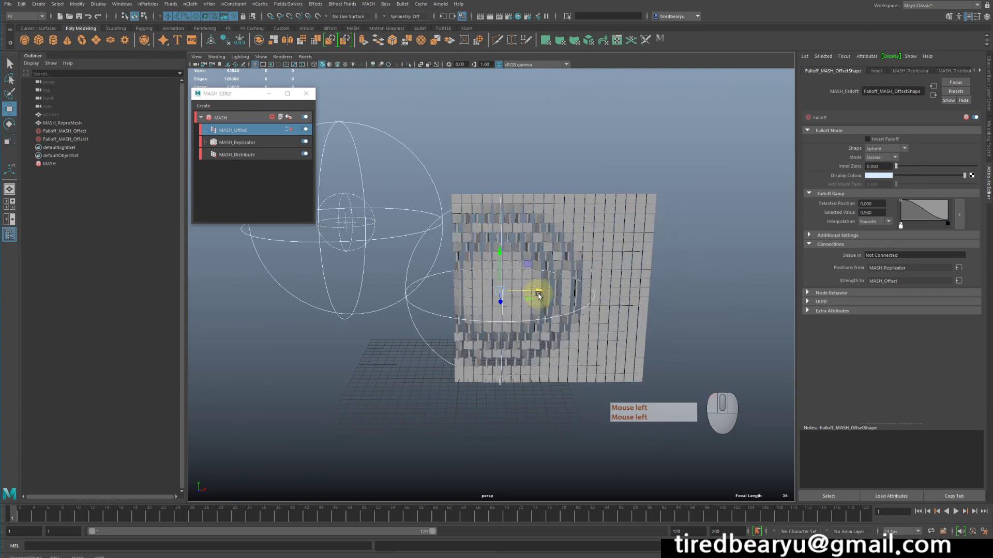